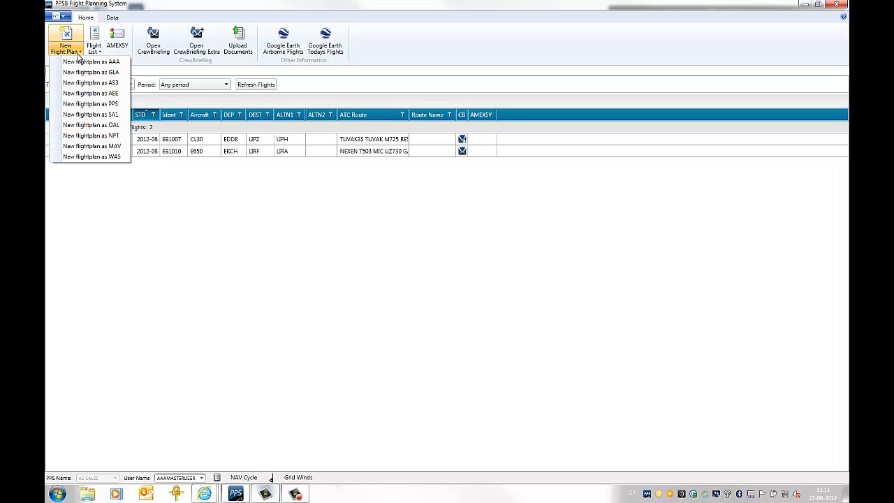
Step: Create a new flight plan and assign the E650 Legacy 650 as its aircraft
click(79, 53)
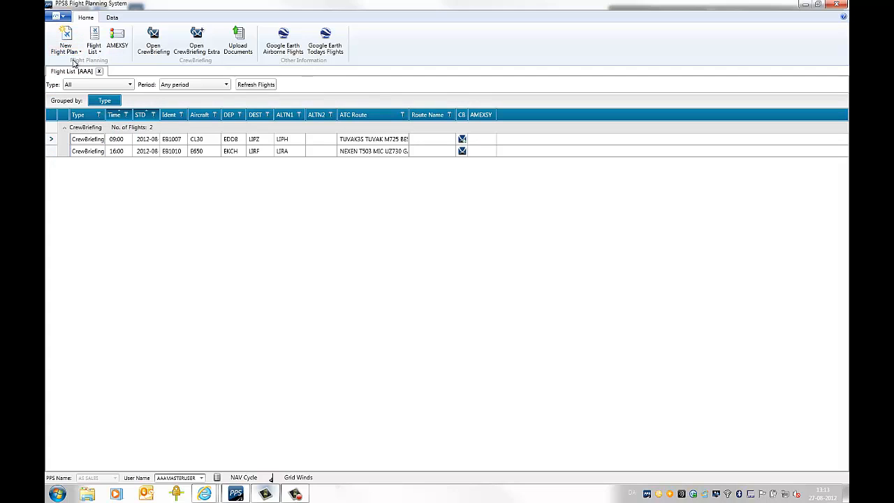
click(74, 42)
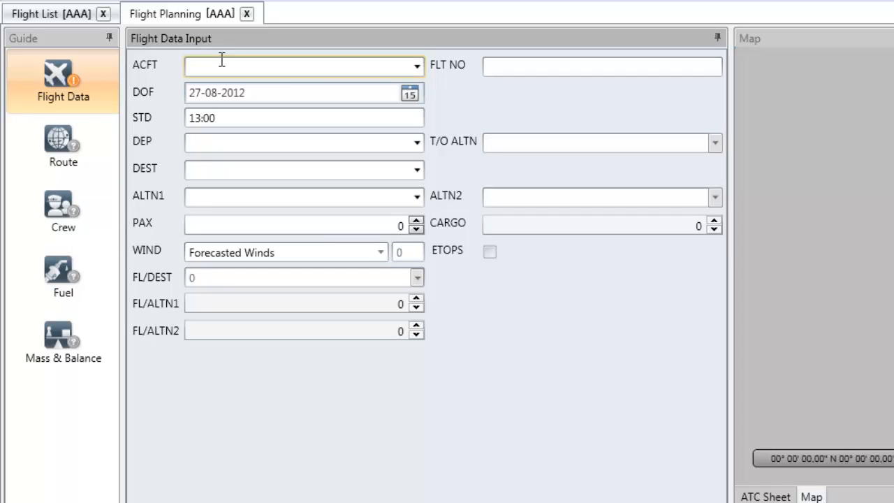
key(F4)
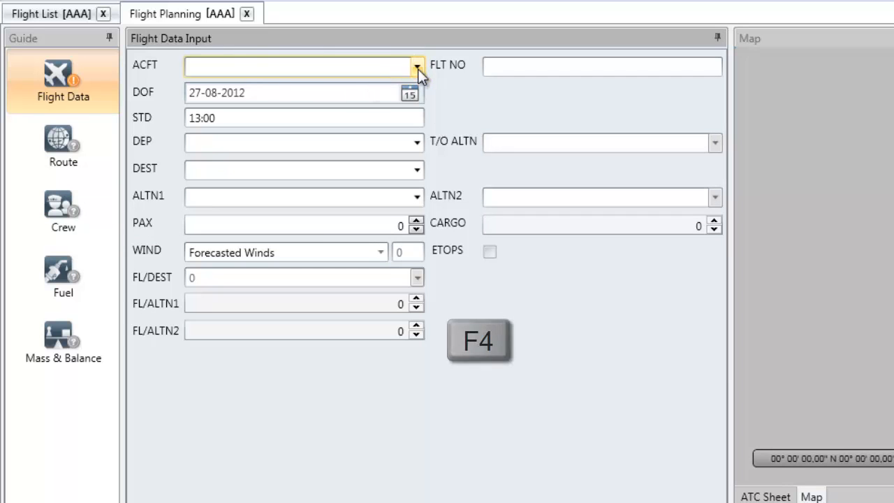
click(417, 68)
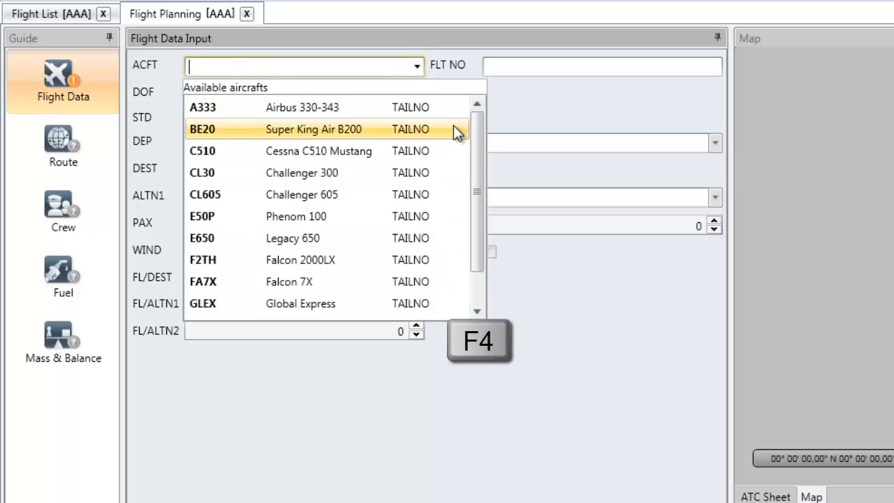
drag(471, 142, 468, 109)
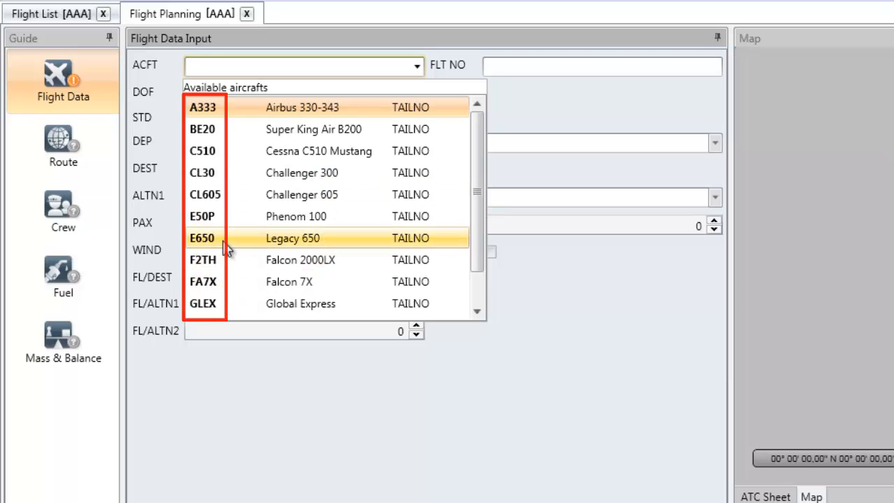
click(223, 241)
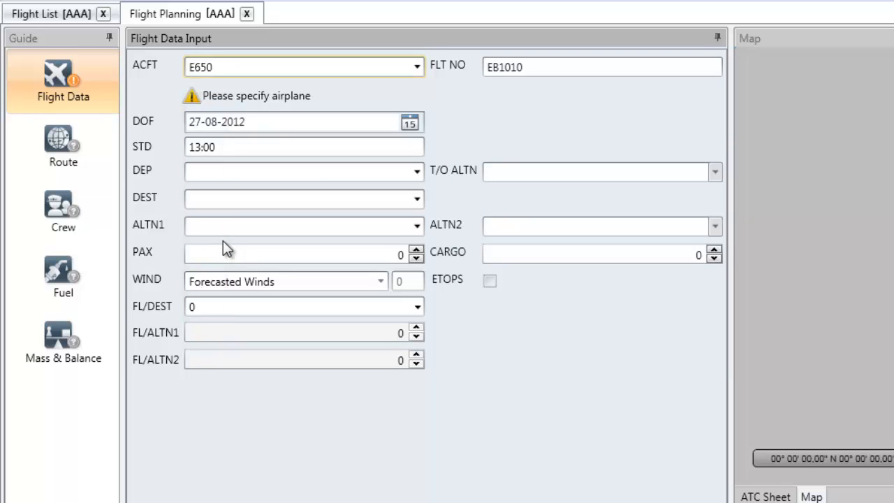
key(Tab)
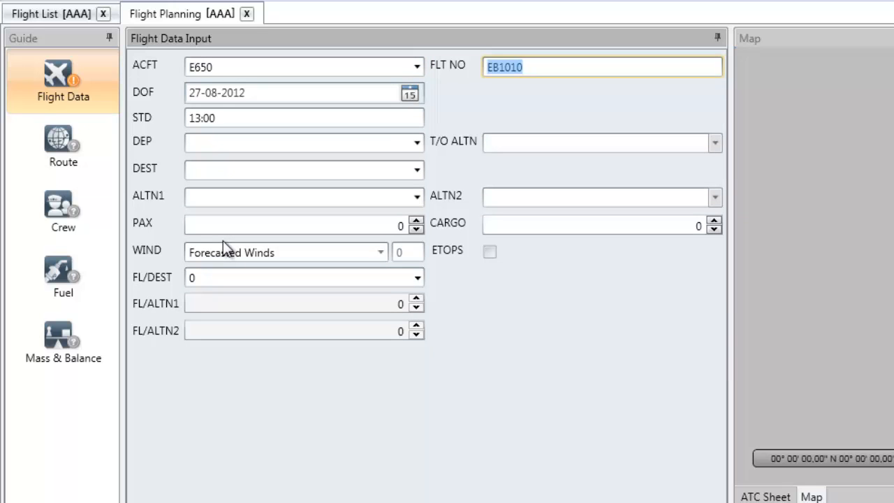
Step: Set the date of flight to 27-08-2012 using the calendar
key(Tab)
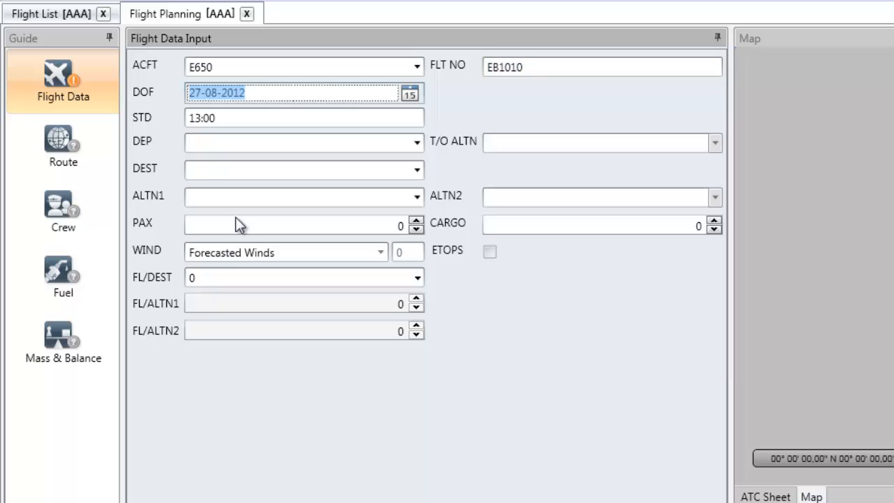
click(410, 98)
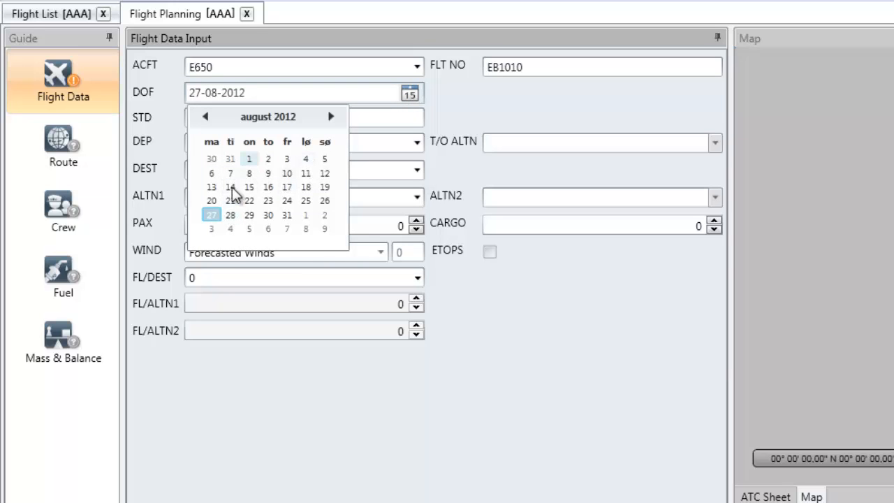
click(210, 216)
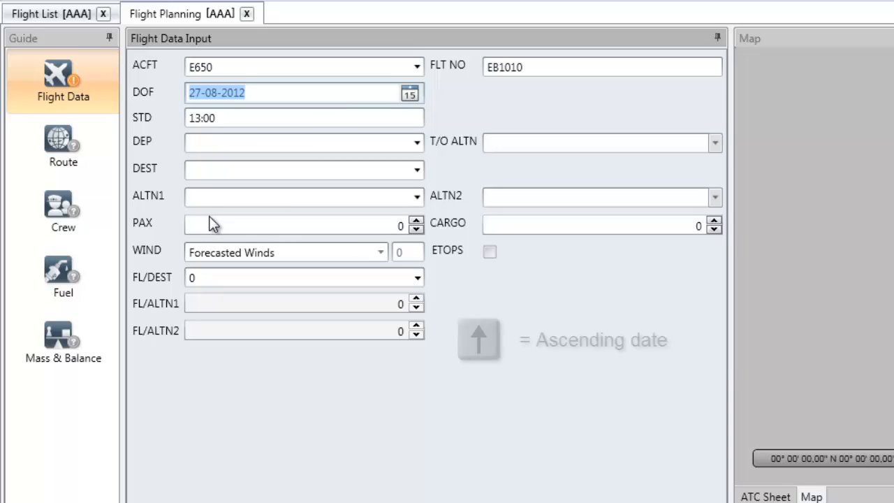
key(Tab)
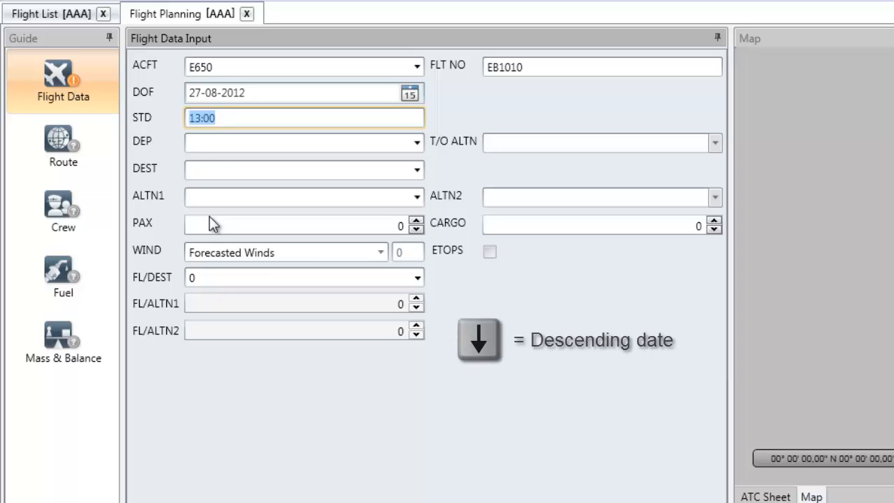
Step: Set the flight's STD to 1500
key(Down)
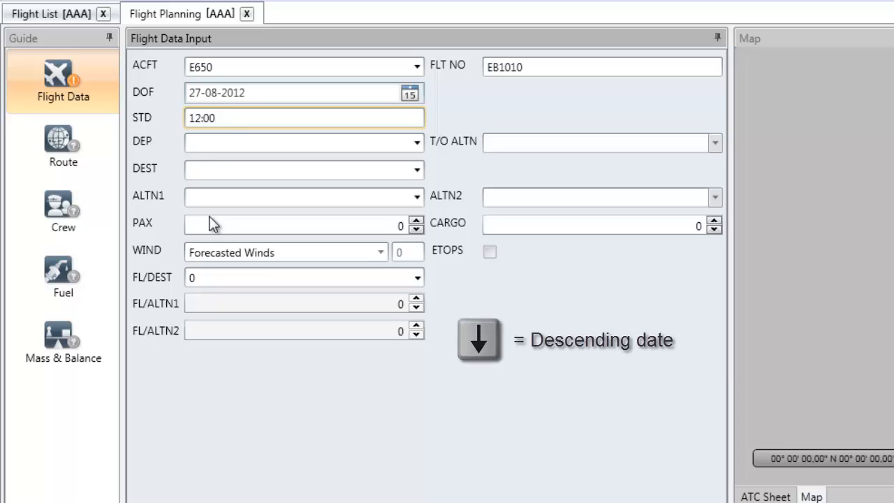
key(Up)
key(Up)
key(Up)
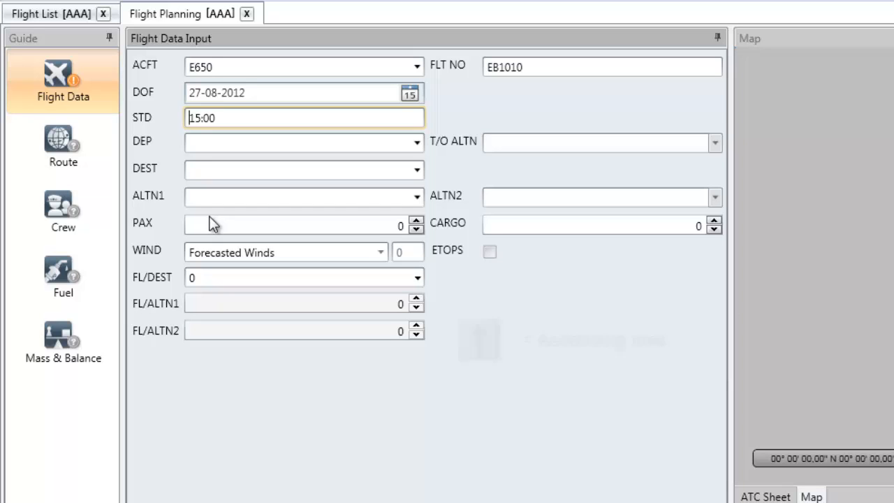
double_click(211, 118)
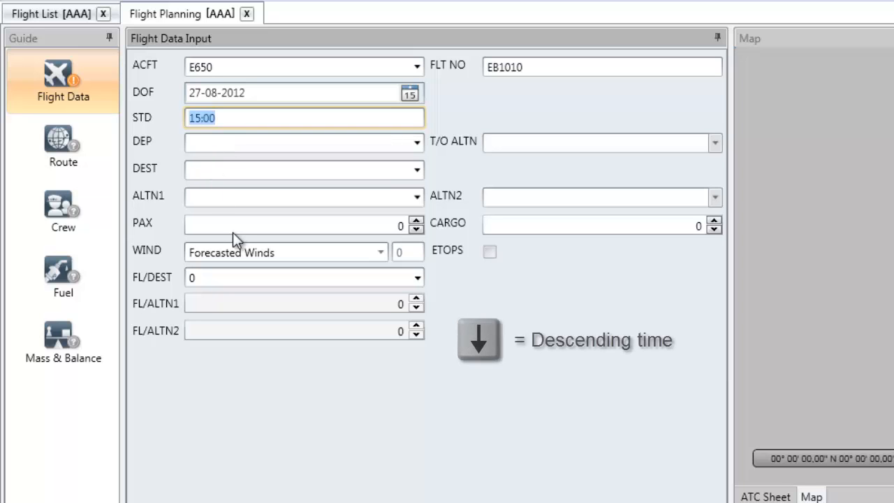
text(15)
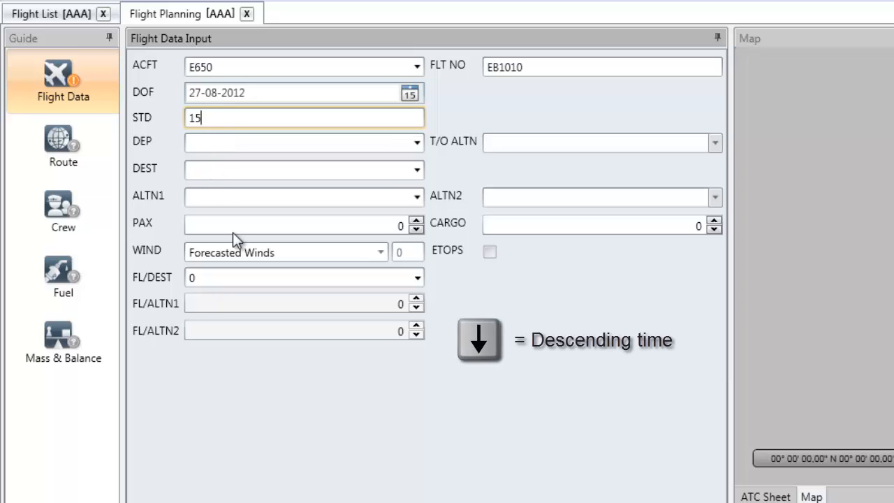
text(00)
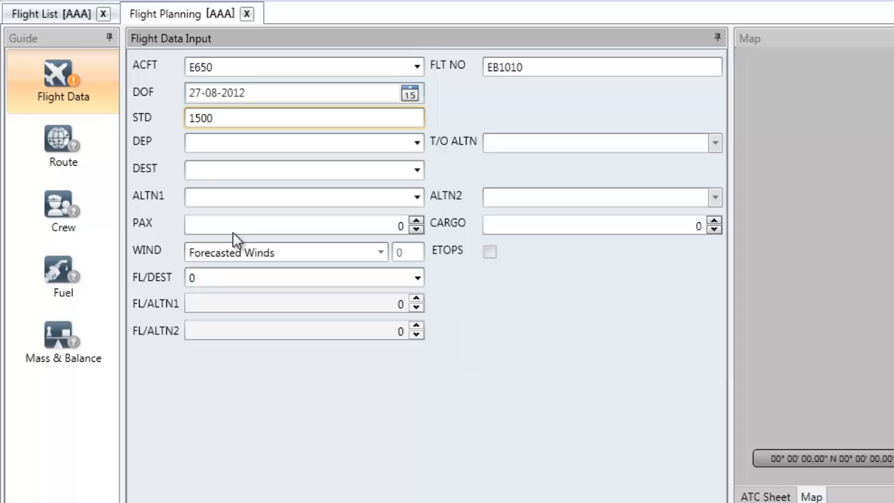
key(Tab)
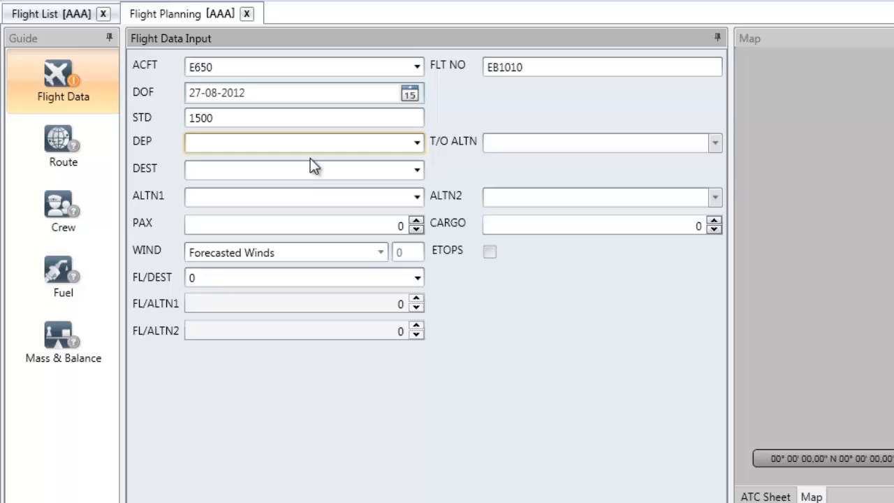
Step: Look up departure airports beginning with EK and choose EKCH Copenhagen/Kastrup
text(EK)
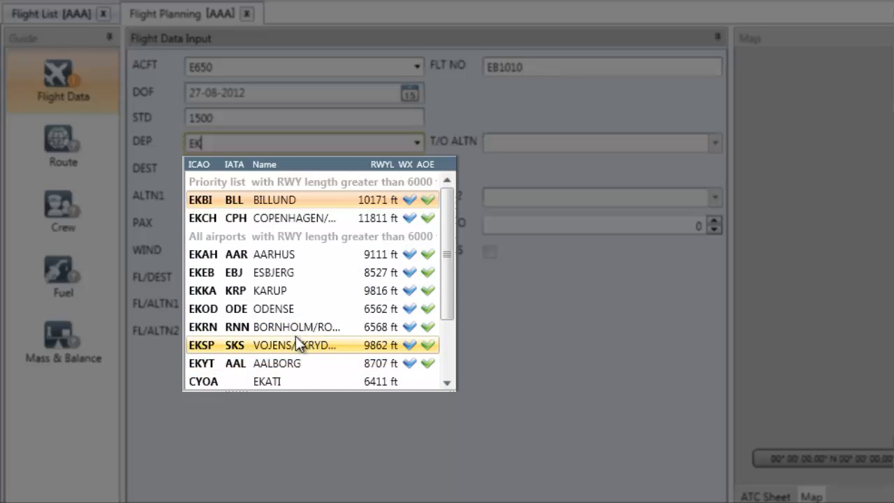
key(Right)
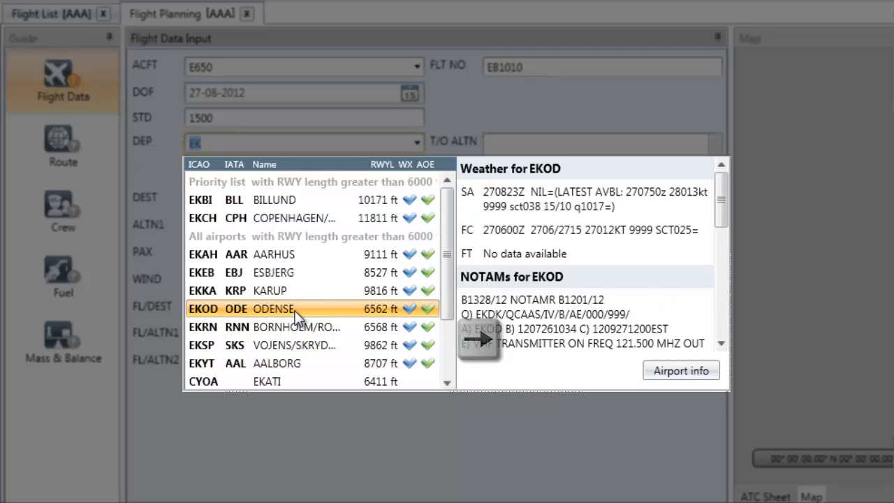
click(286, 213)
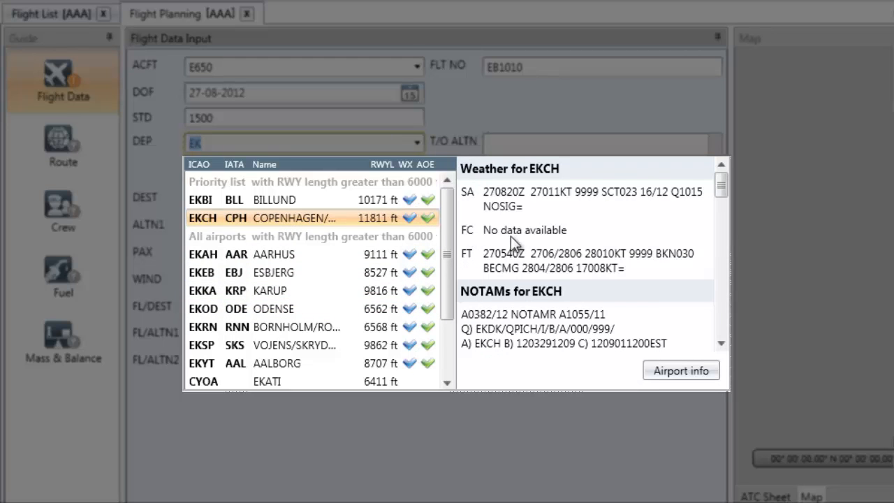
Step: Review the weather and NOTAMs for EKCH, plus its general, runway and additional airport information
scroll(649, 245, down, 5)
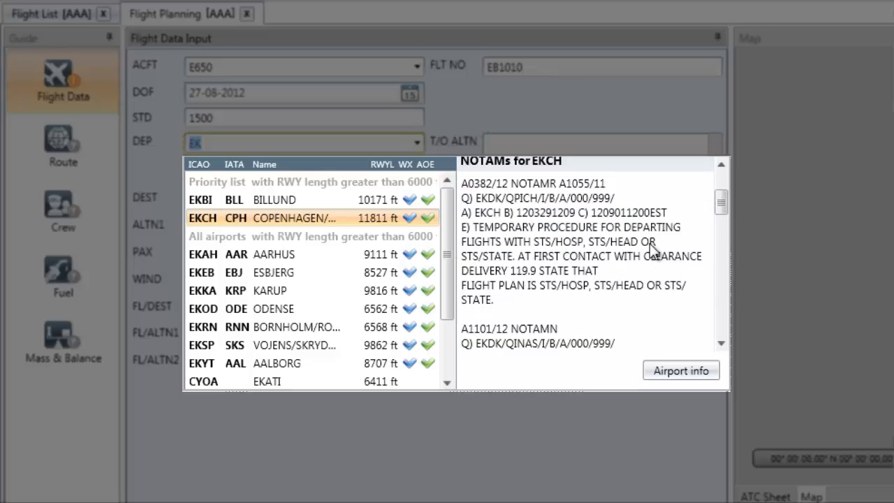
scroll(651, 248, down, 4)
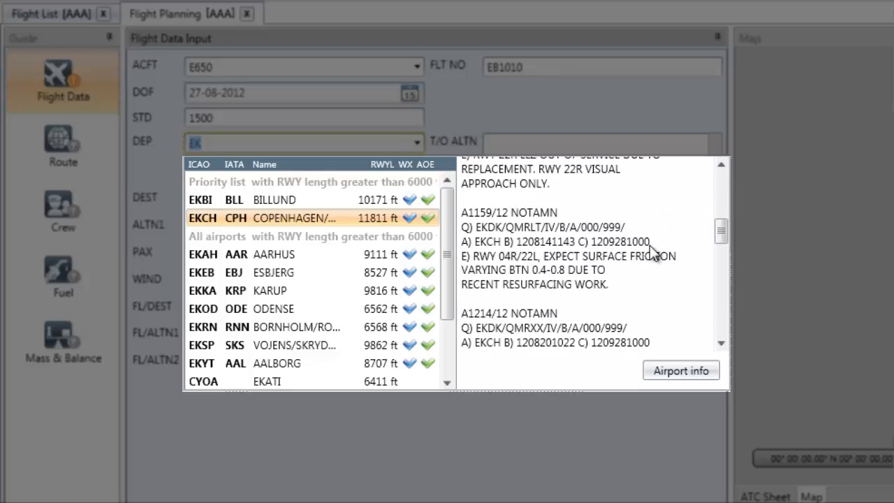
scroll(651, 249, up, 10)
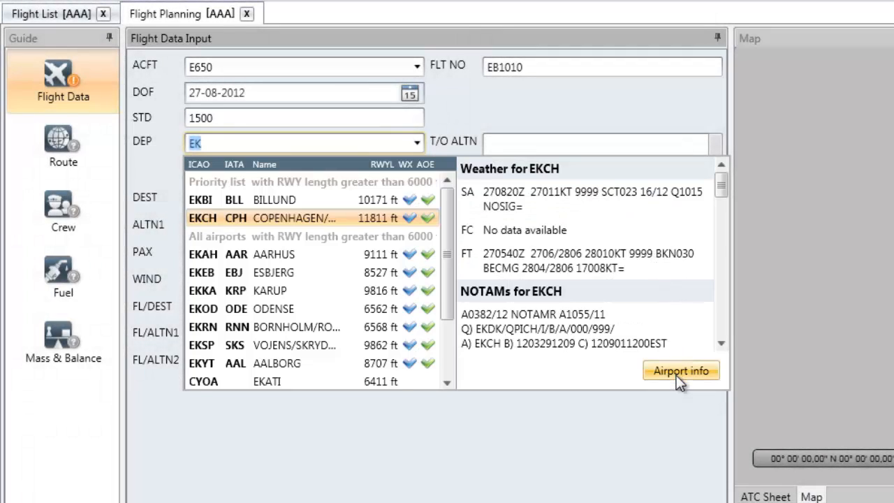
click(676, 375)
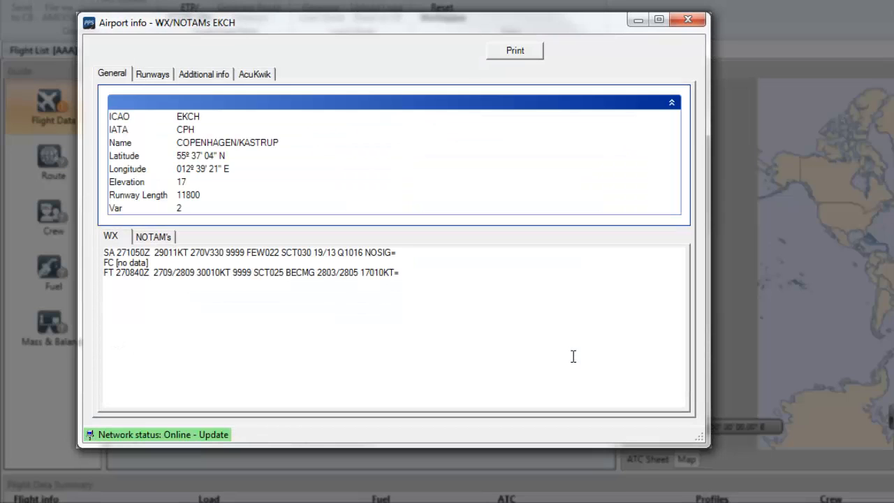
click(160, 76)
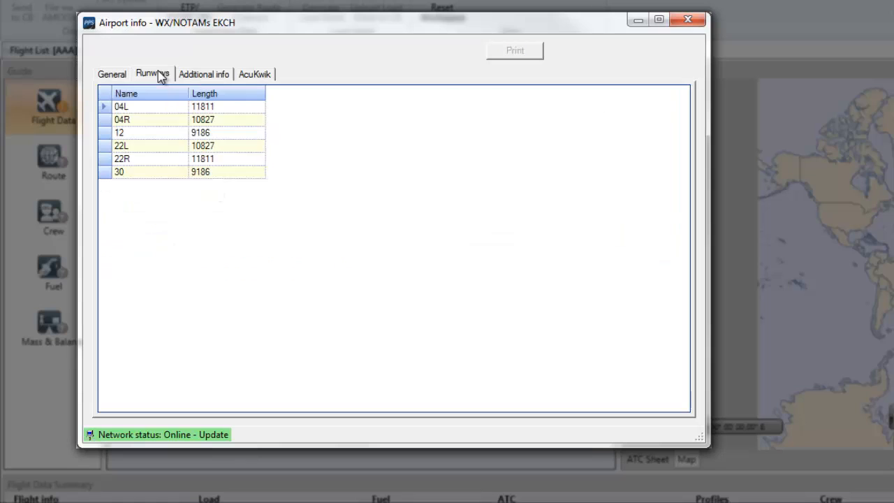
click(196, 80)
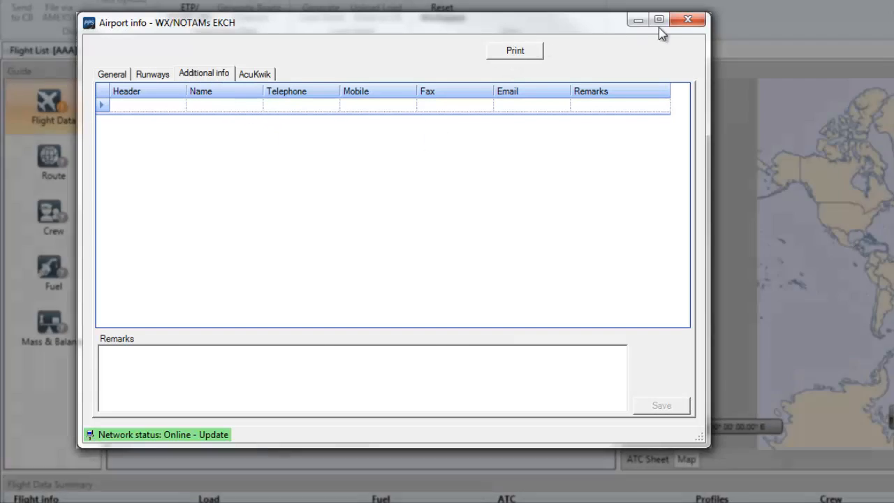
click(687, 20)
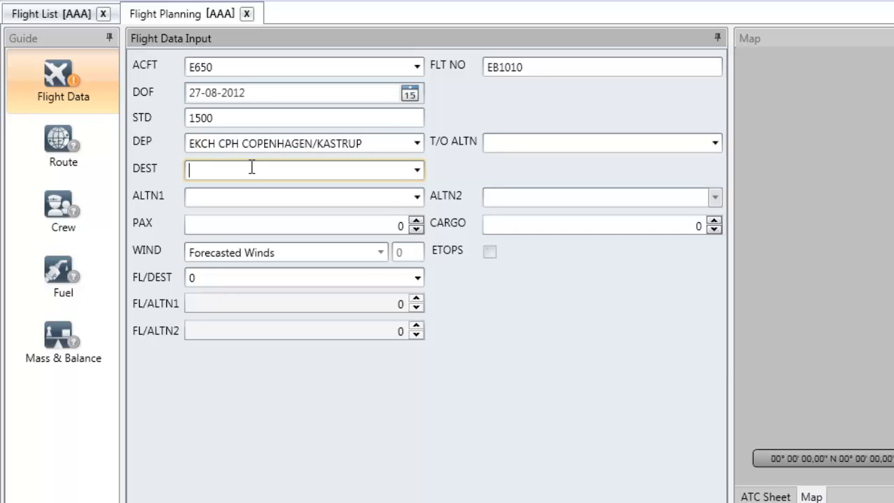
Step: Look up destination airports beginning with LI and choose LIRF Rome/Fiumicino
text(L)
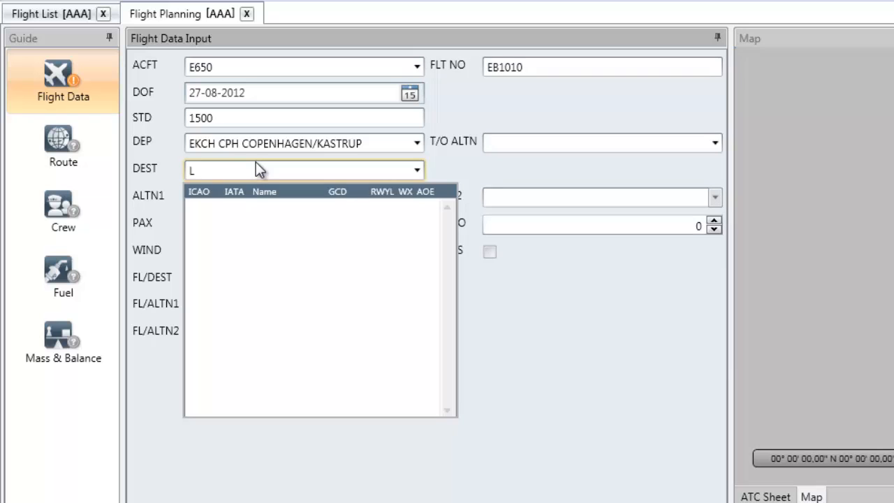
text(I)
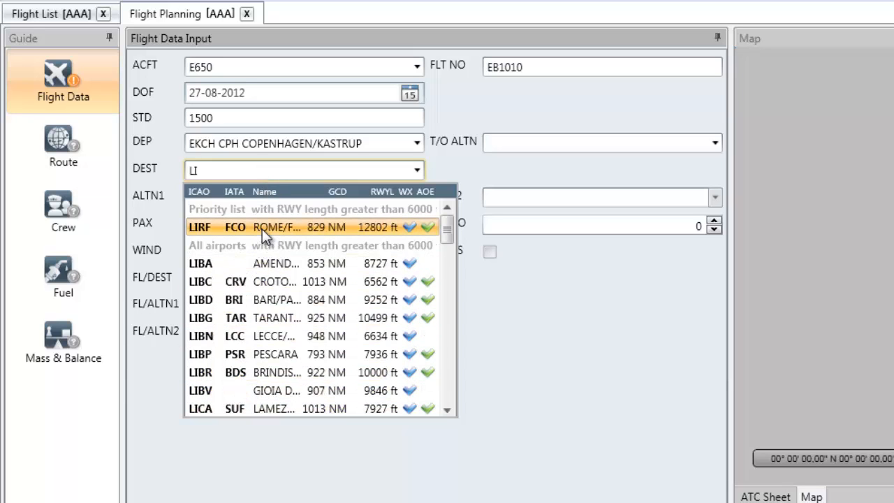
mouse_move(262, 228)
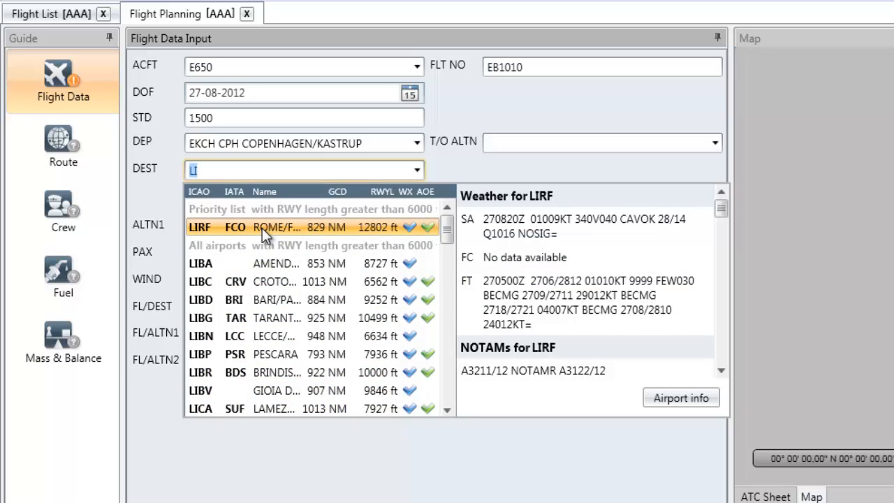
click(262, 228)
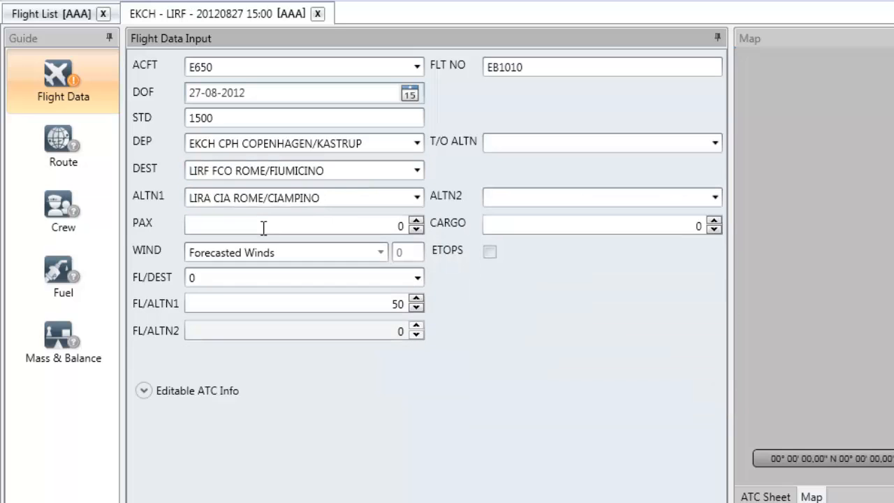
Step: Examine the list of suitable first-alternate airports for LIRF, keeping LIRA Rome/Ciampino as ALTN1
click(341, 196)
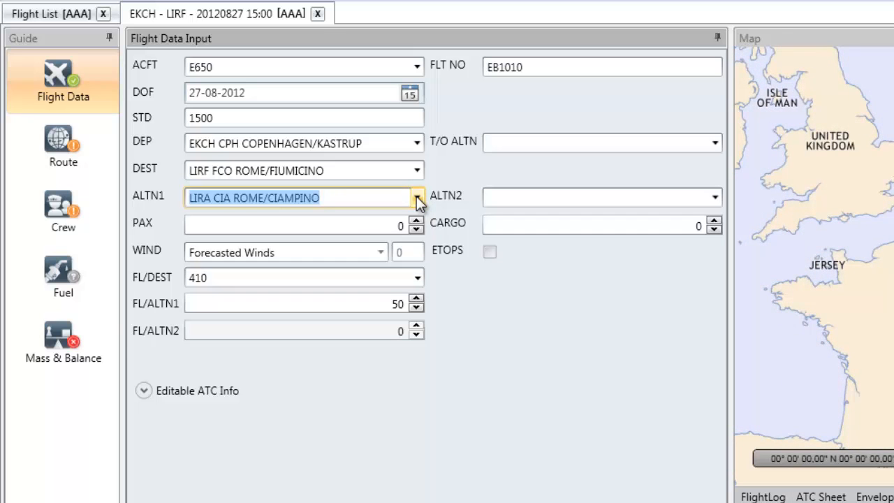
key(F4)
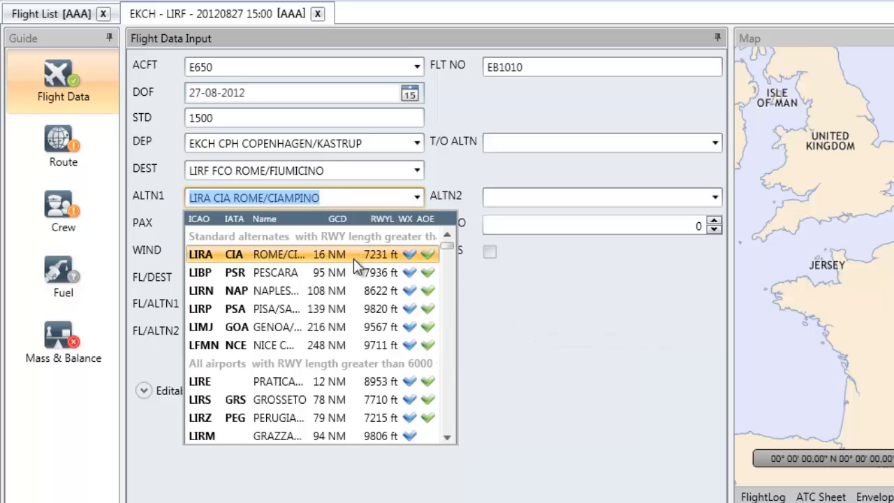
scroll(338, 391, down, 5)
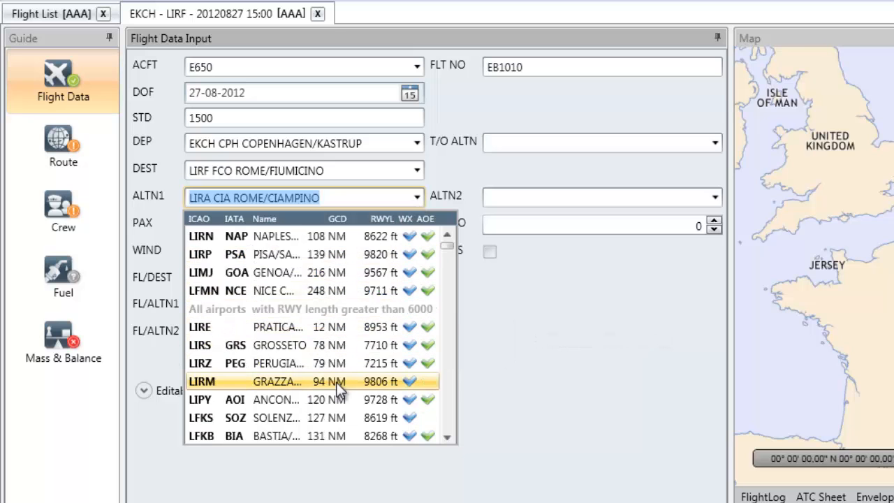
scroll(337, 391, down, 1)
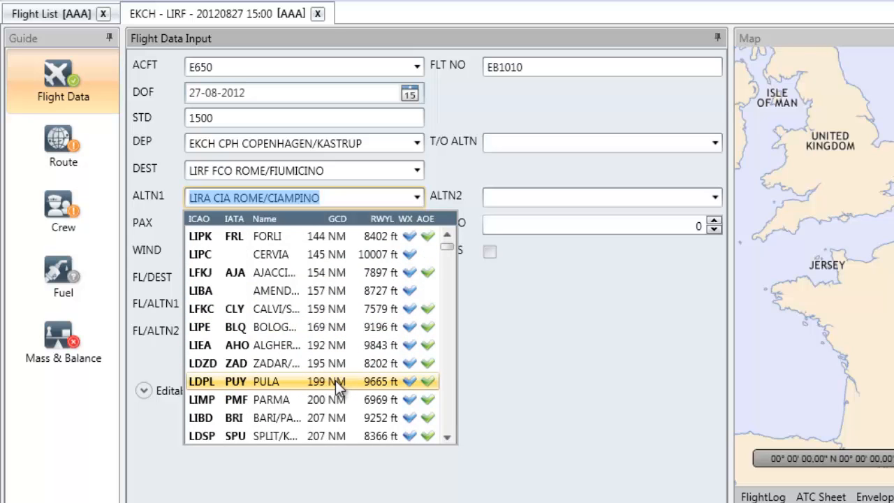
scroll(337, 391, up, 7)
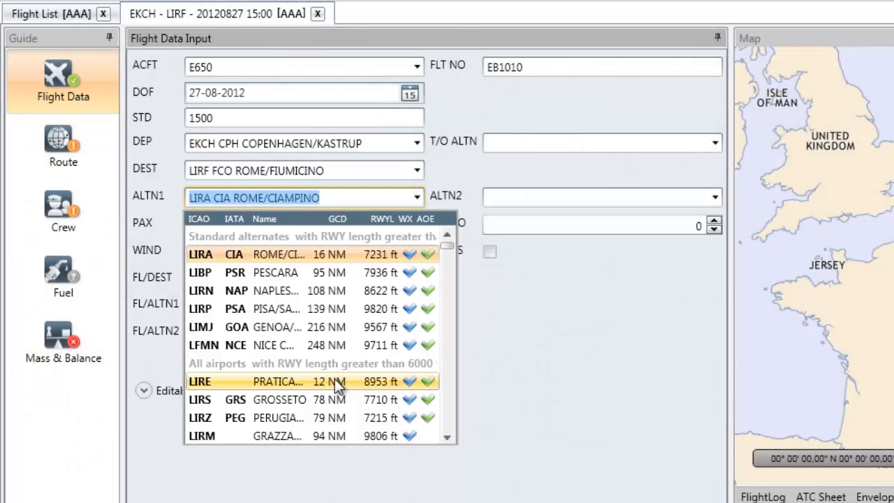
click(344, 200)
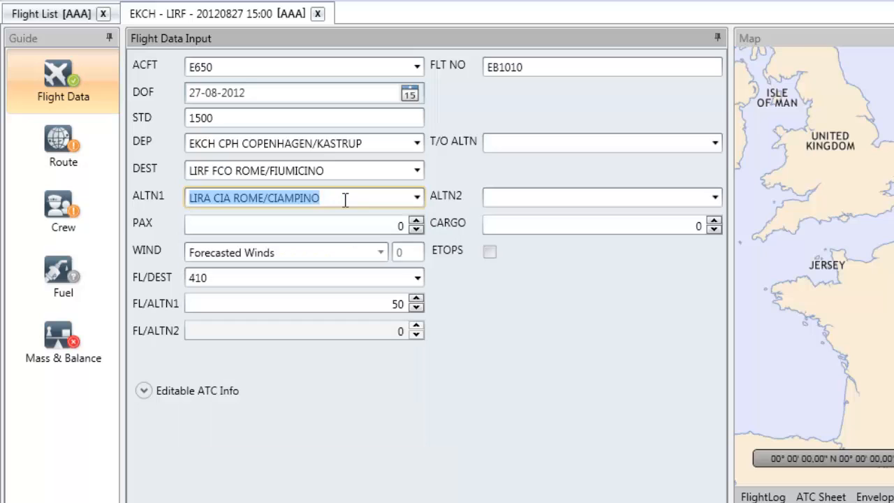
Step: Set the number of passengers on the flight to 4
key(Tab)
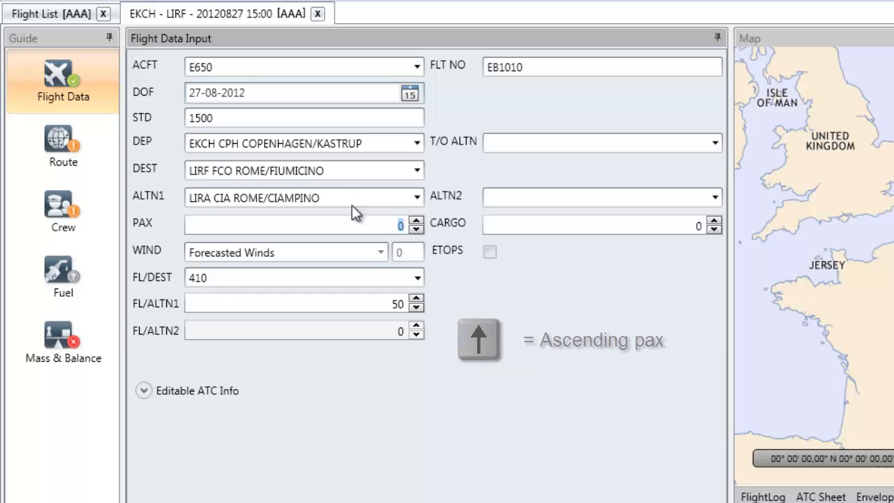
click(417, 222)
click(417, 222)
click(416, 221)
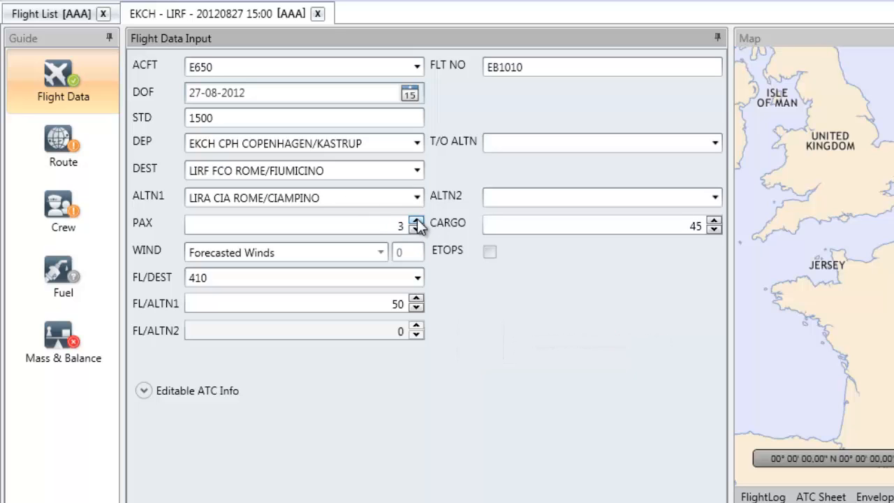
click(416, 221)
Step: Check the available wind options for the flight, keeping Forecasted Winds
click(381, 252)
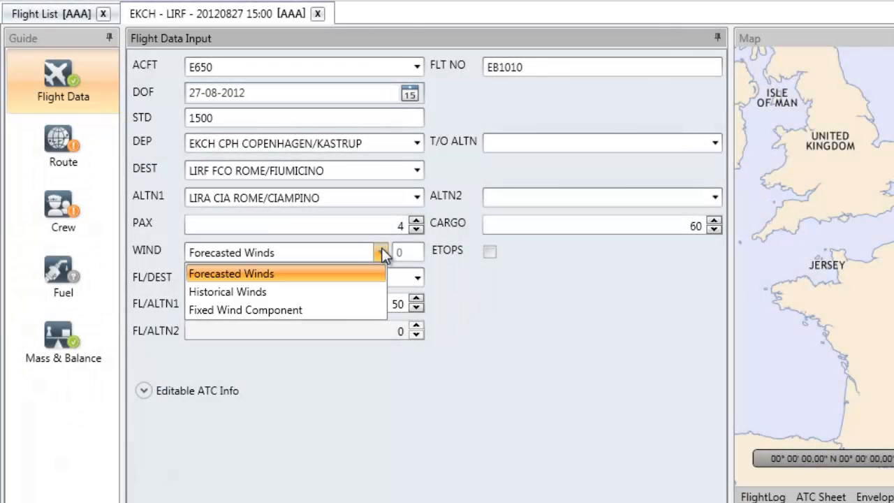
click(381, 253)
key(Tab)
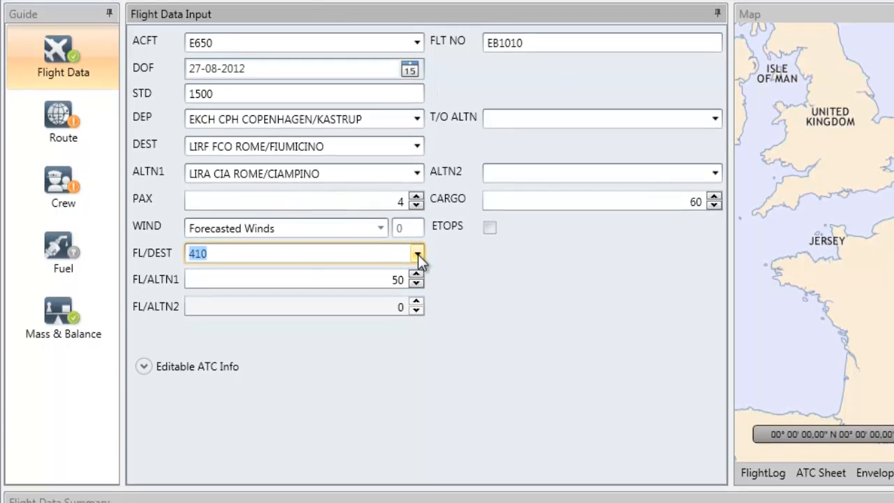
Step: Compare cost, time and fuel per flight level and choose FL 390 for the destination
click(418, 279)
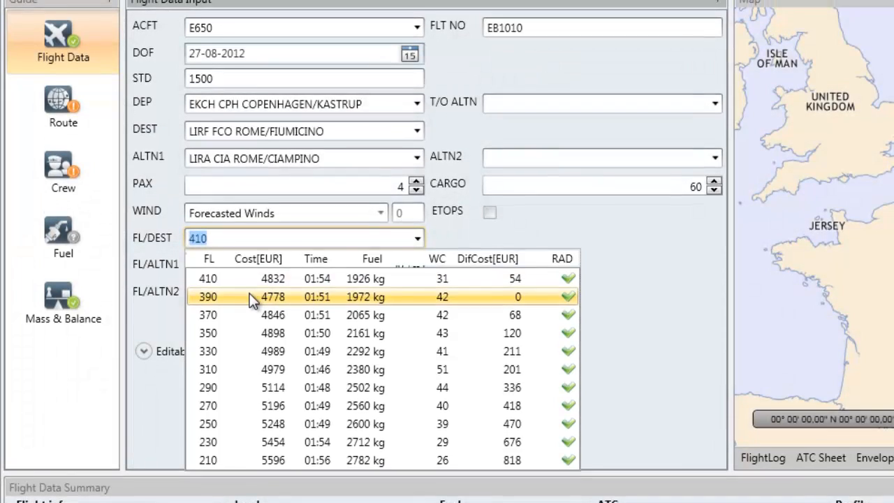
click(251, 293)
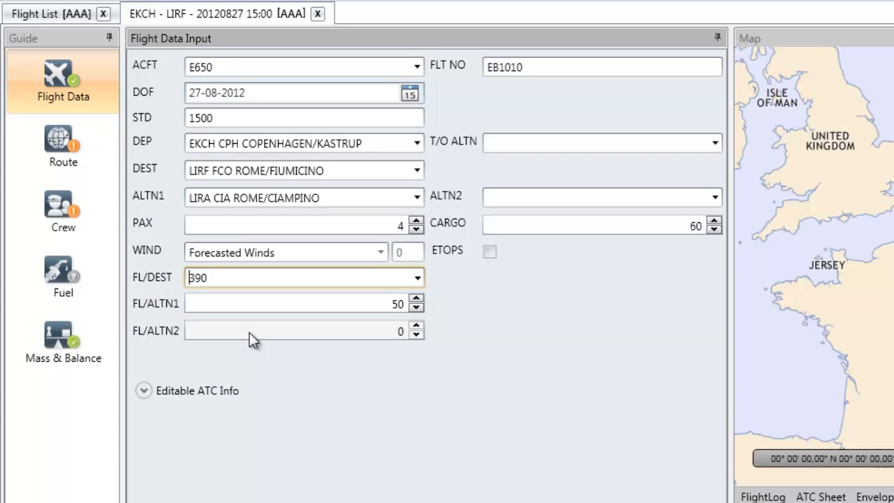
key(Tab)
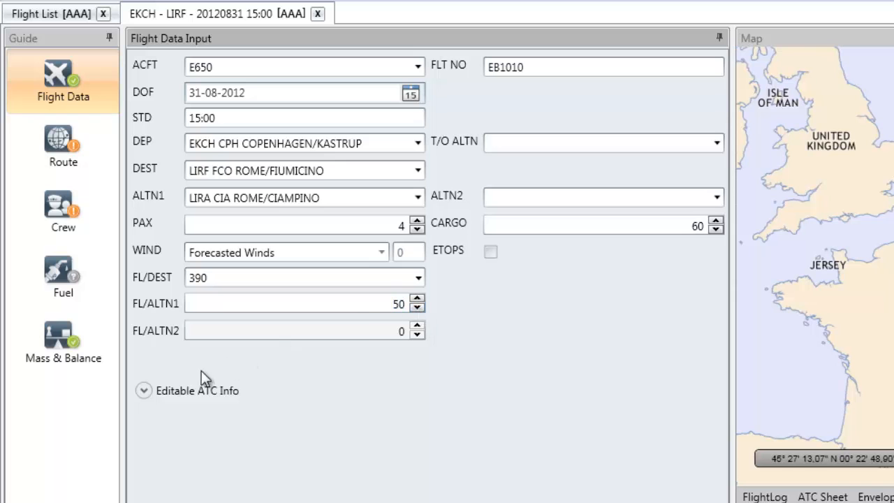
Step: Review the editable ATC info, including the type of flight options and Item 18 details, and collapse it again
click(144, 390)
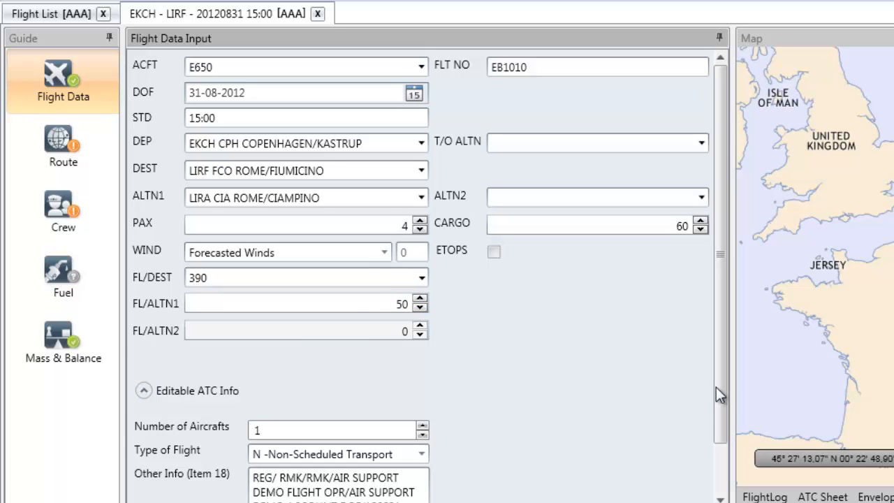
scroll(722, 387, down, 2)
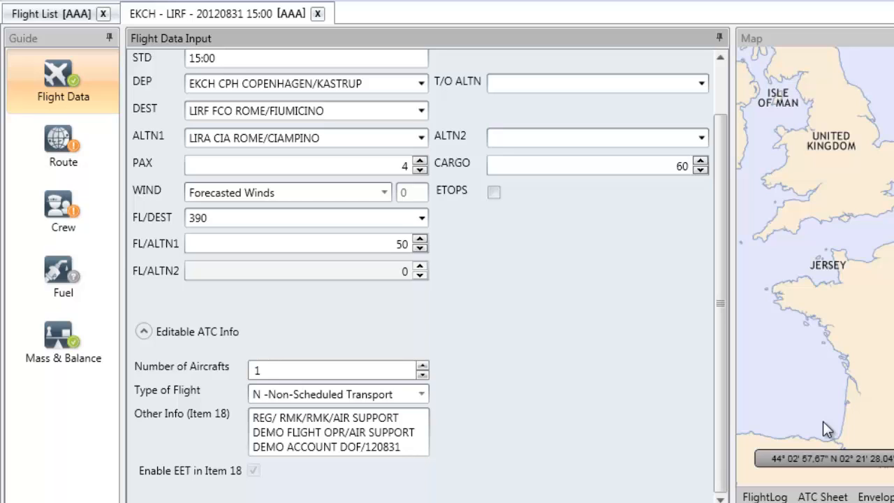
click(422, 394)
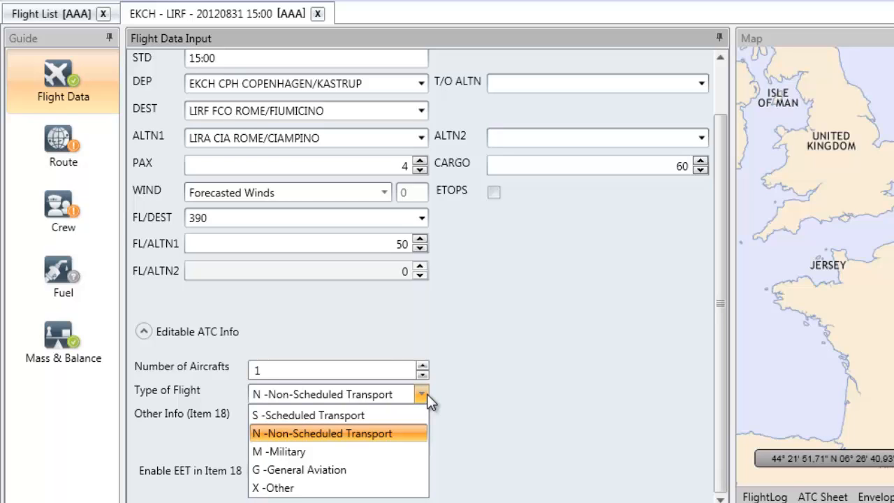
click(427, 394)
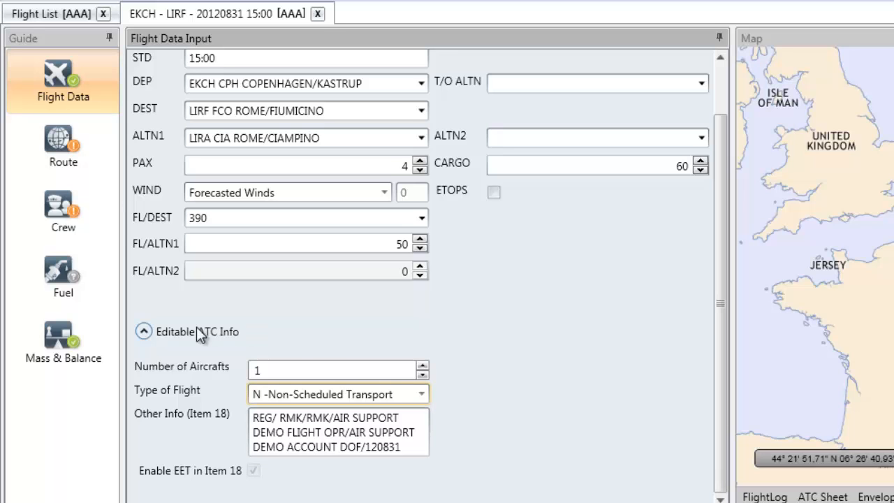
click(146, 333)
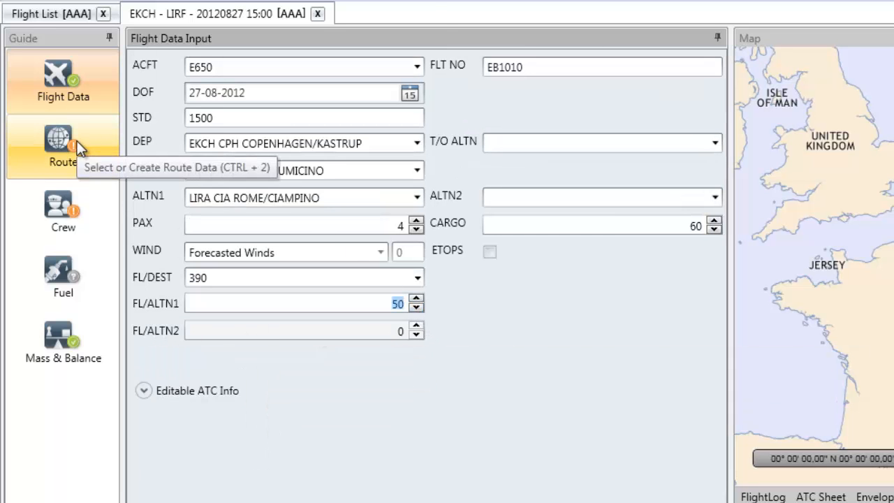
Step: Open the flight's route data and widen the route list to show all its columns
click(76, 141)
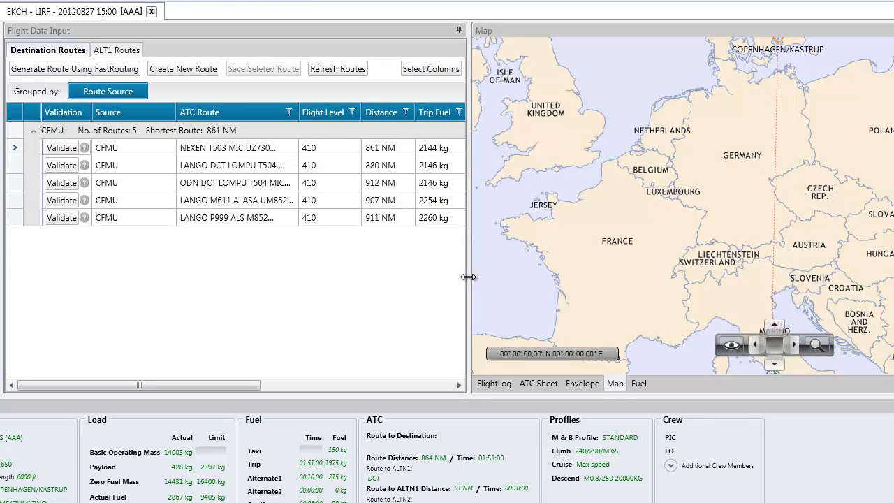
drag(650, 341, 723, 331)
drag(527, 274, 836, 304)
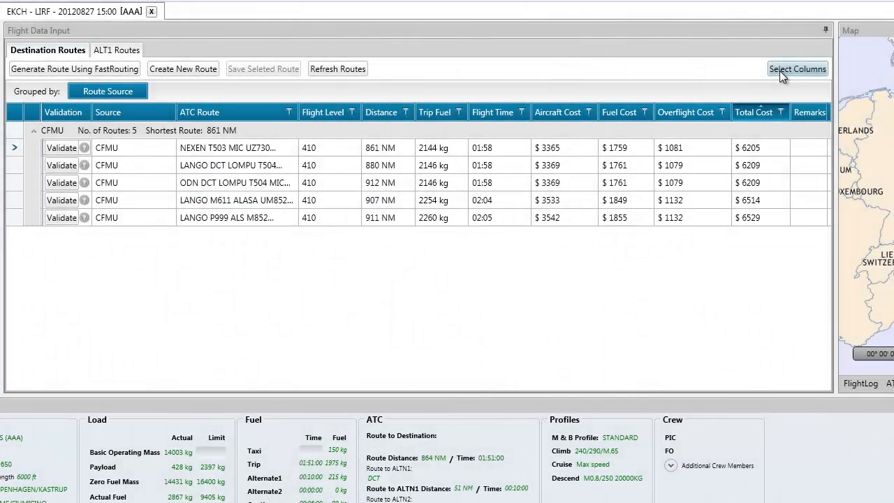
Step: Hide the Aircraft Cost, Fuel Cost and Total Cost columns in the destination route list and narrow the list area
click(779, 70)
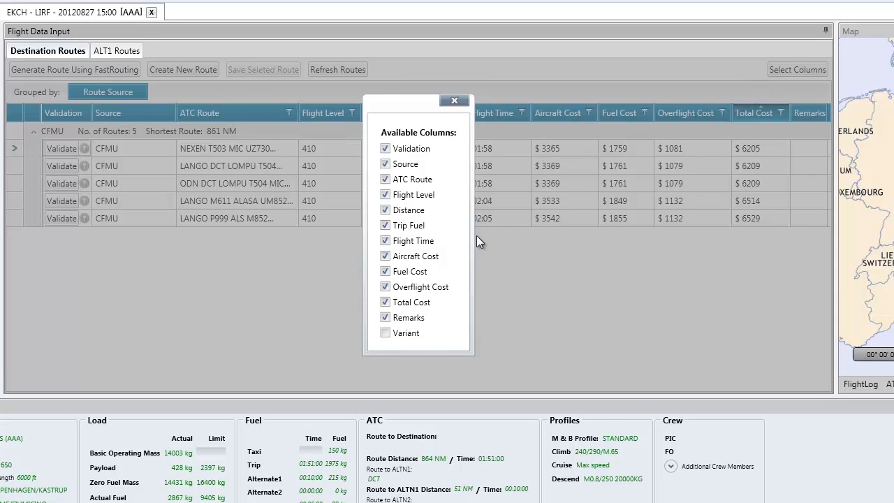
click(386, 256)
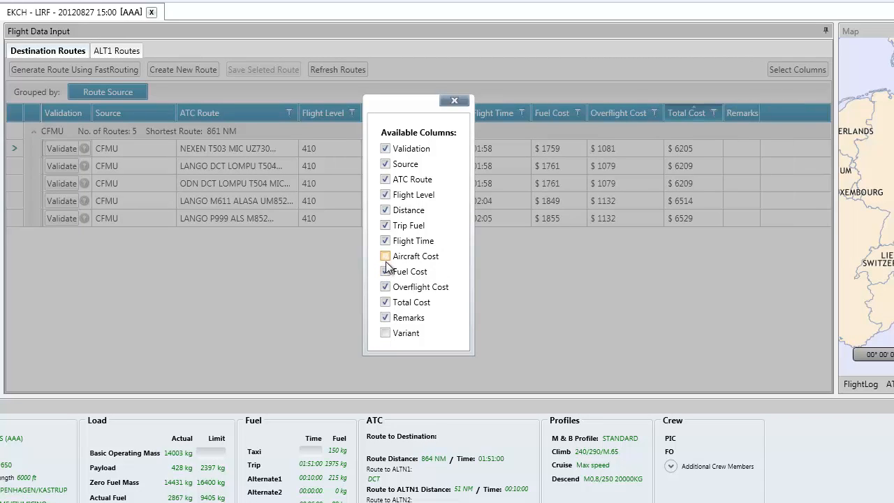
click(385, 272)
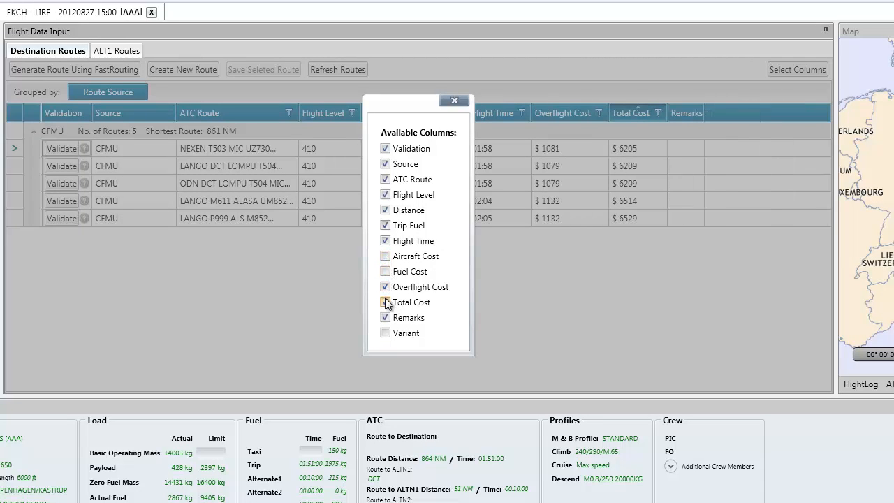
click(386, 302)
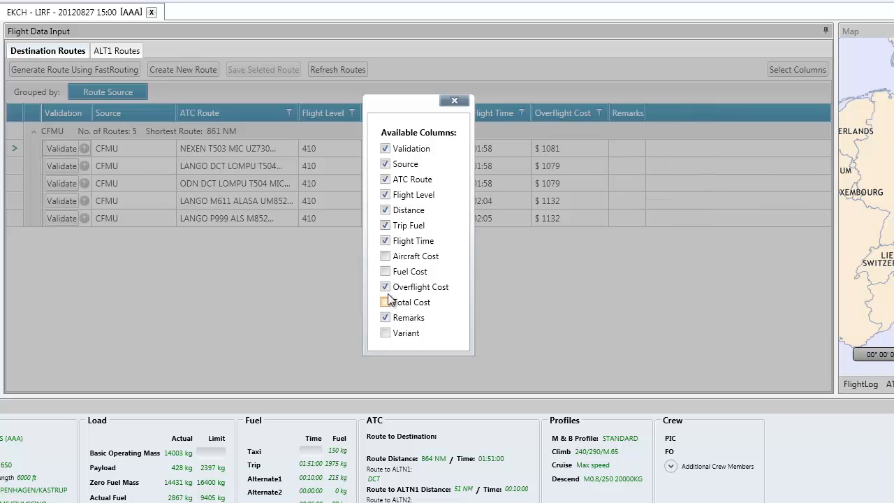
click(451, 103)
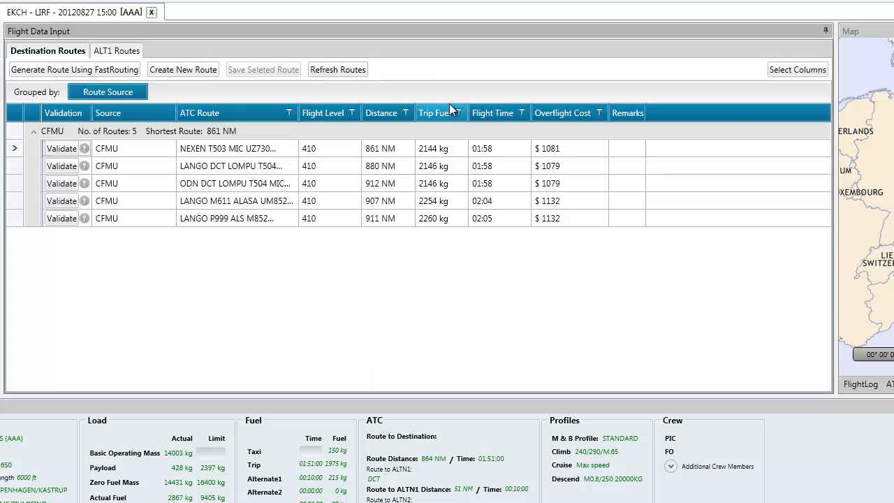
drag(835, 225, 600, 216)
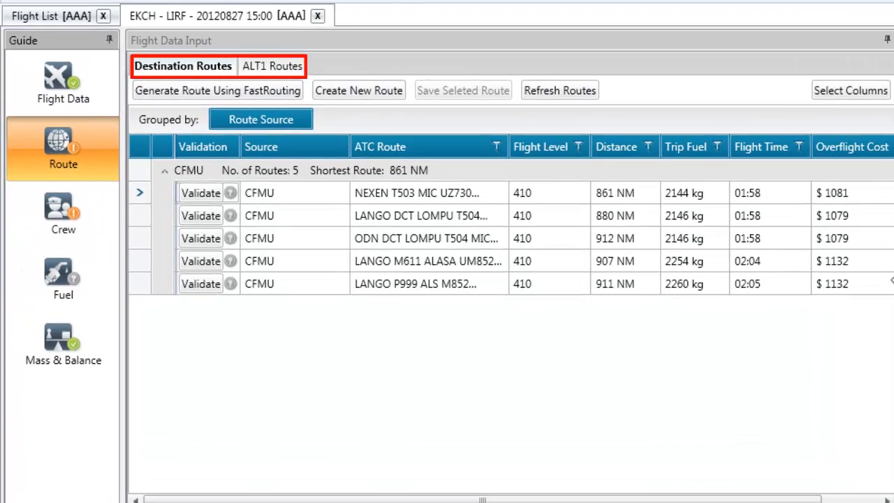
Step: Check the routes to the first alternate and add a new blank custom route to the destination routes
click(292, 67)
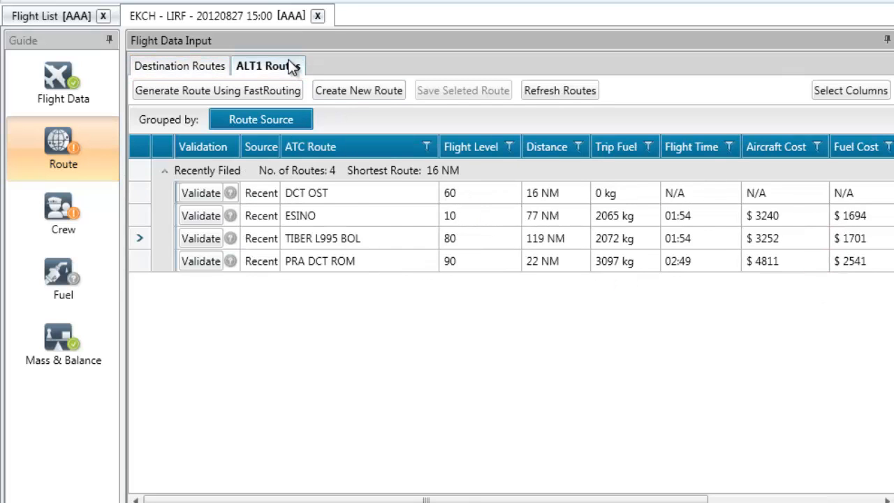
click(218, 70)
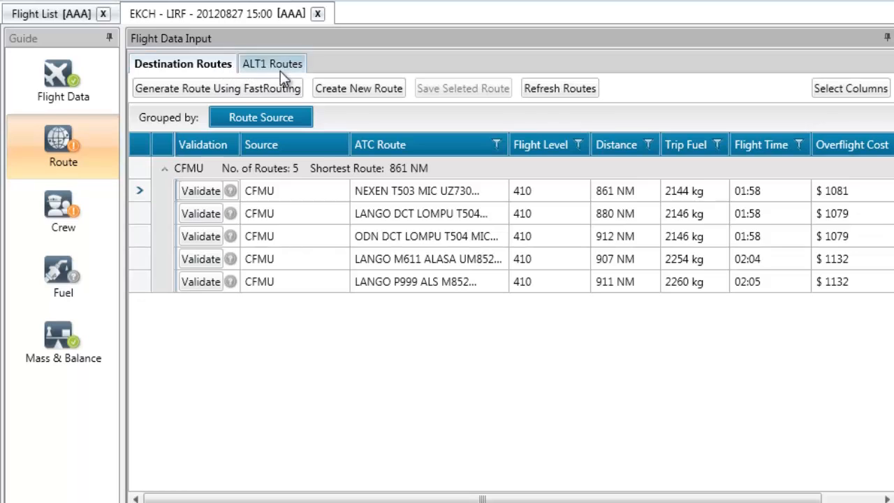
click(349, 92)
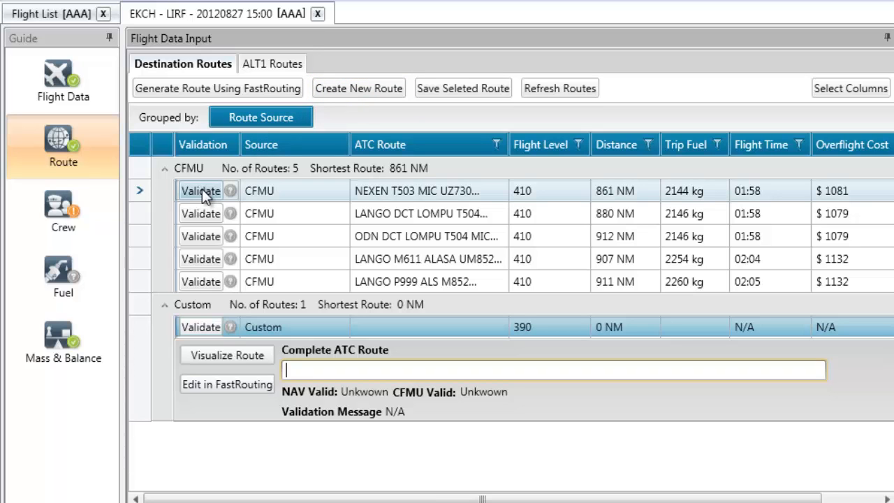
Step: Select the 861 NM CFMU route starting with NEXEN T503 MIC and validate it
click(258, 195)
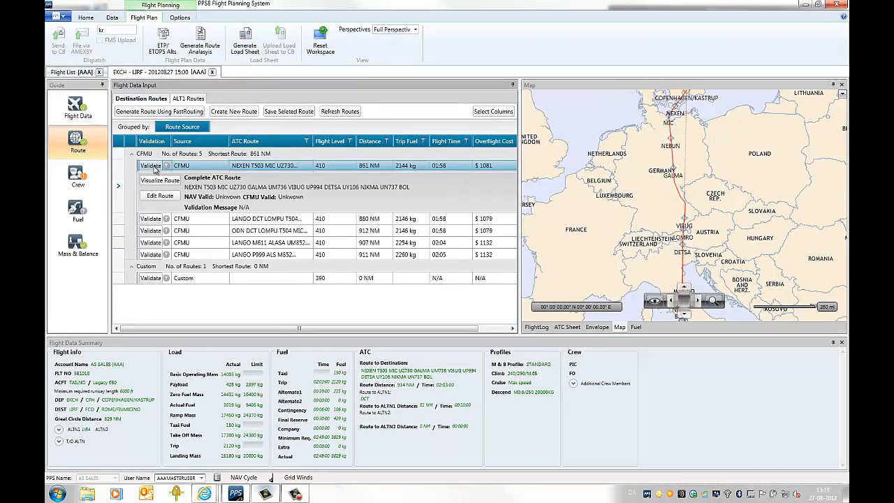
click(153, 166)
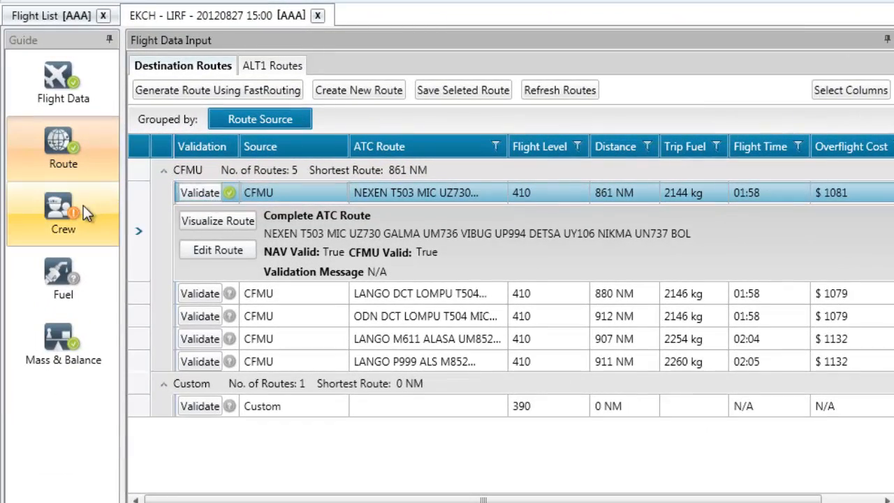
Step: Open the crew data and assign crew ID AAA as PIC
click(83, 206)
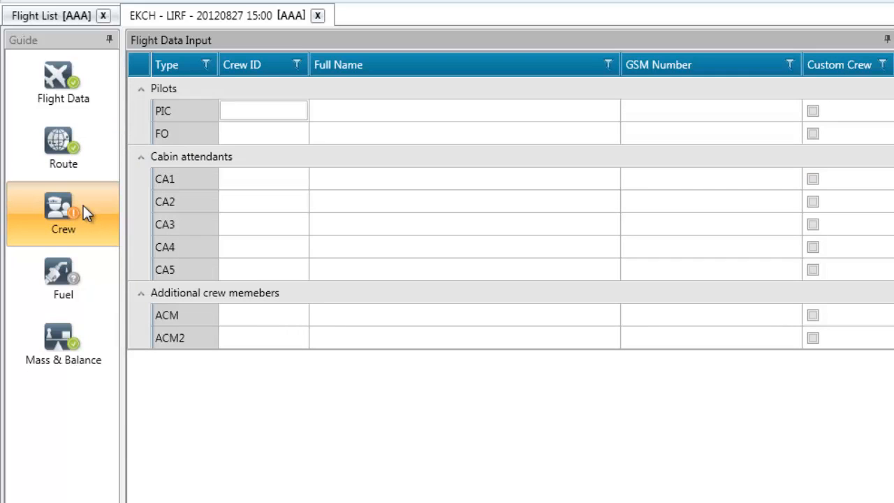
text(aaa)
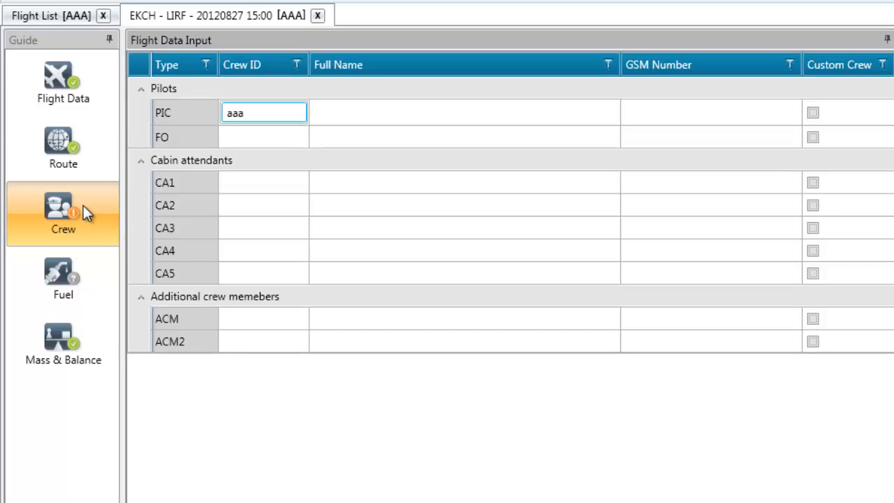
key(Return)
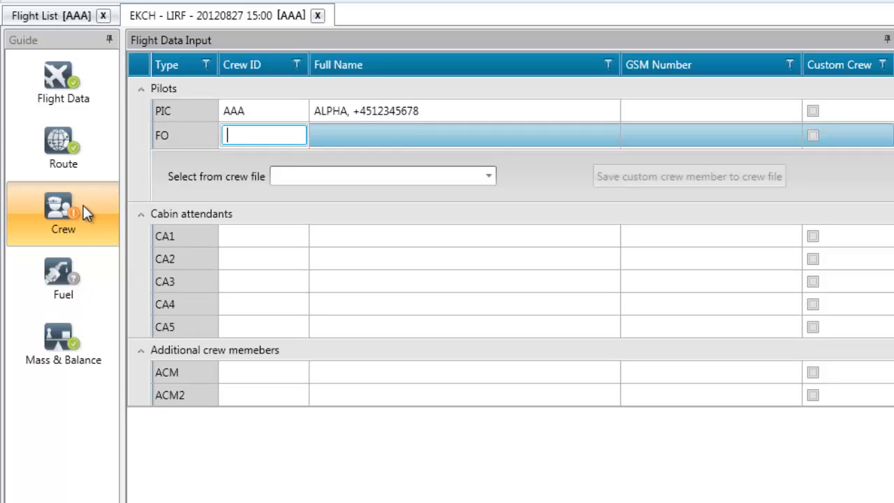
Step: Assign crew ID BBB as FO and crew ID CCC as cabin attendant CA1 from the crew file
click(489, 176)
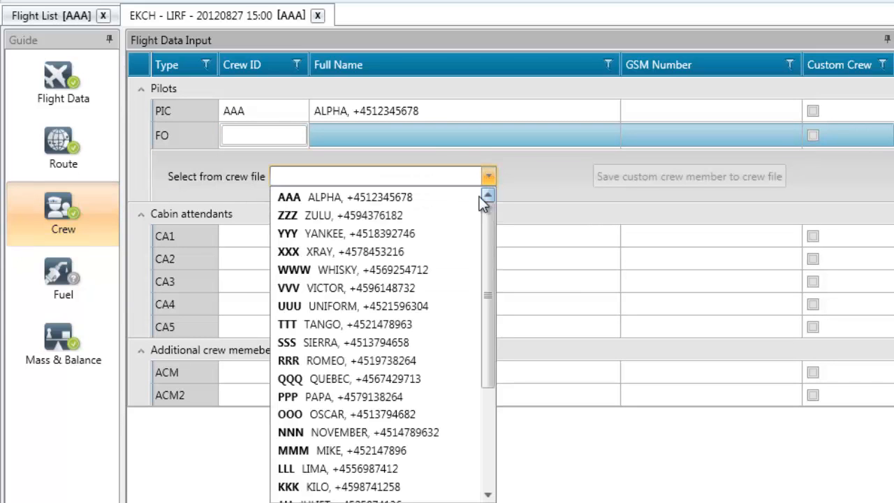
scroll(479, 246, down, 3)
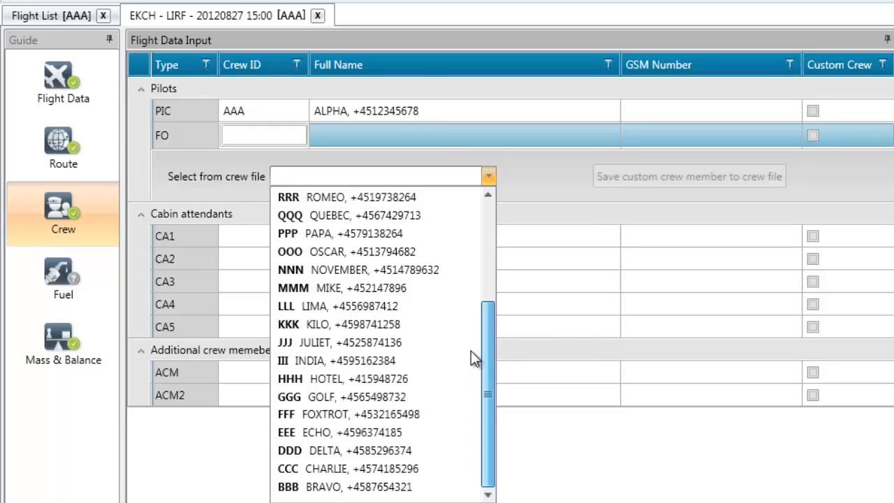
click(340, 487)
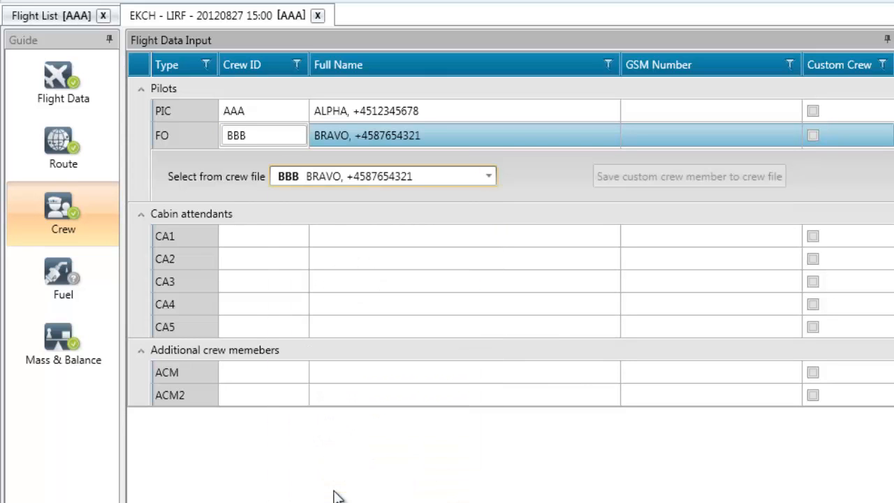
click(286, 234)
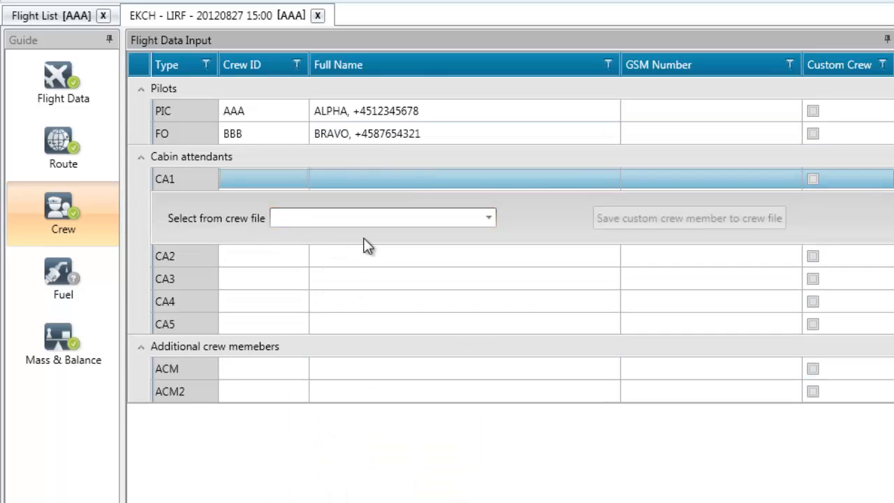
click(488, 220)
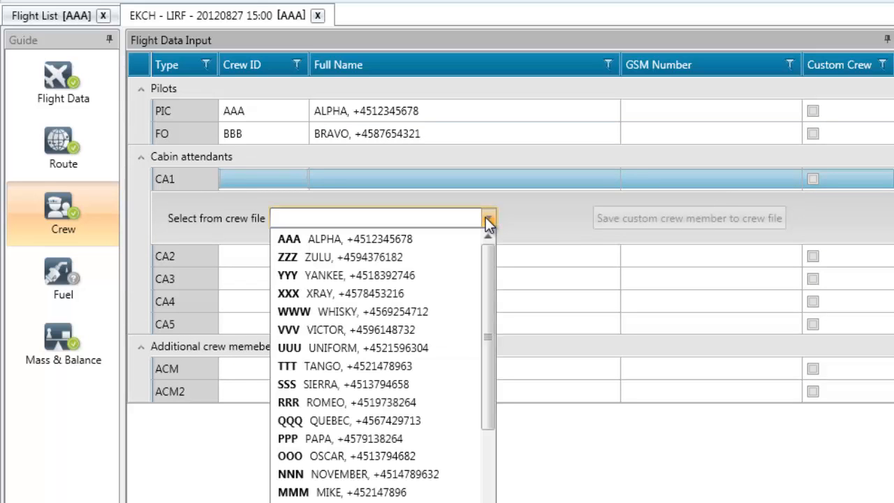
drag(484, 296, 472, 394)
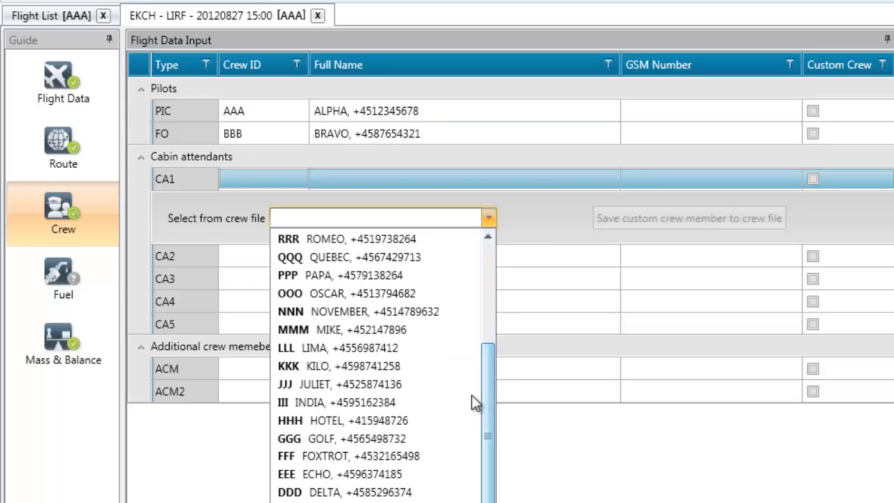
click(342, 501)
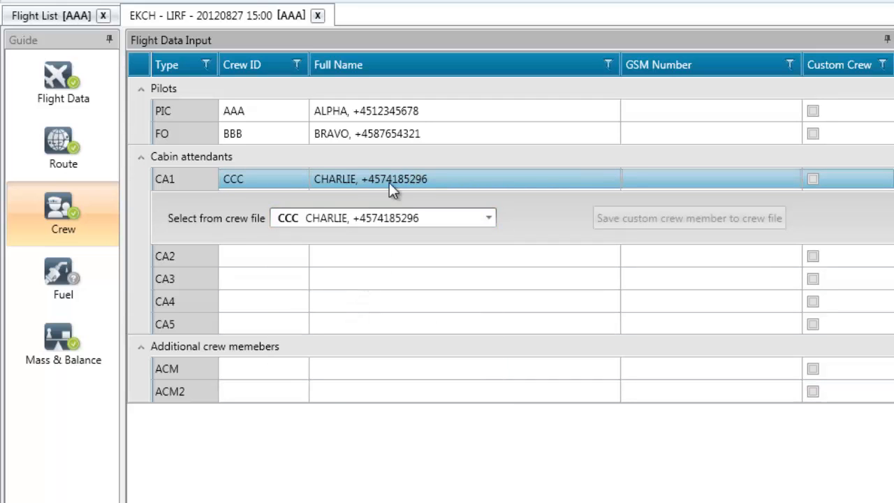
Step: Open the fuel data and examine the climb, cruise, descend and fuel profile choices and the contingency fuel options
click(60, 287)
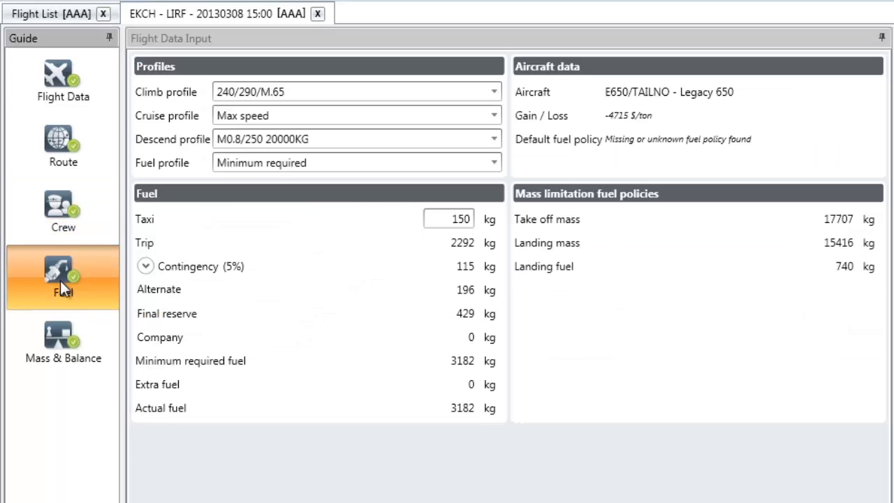
click(495, 93)
click(496, 109)
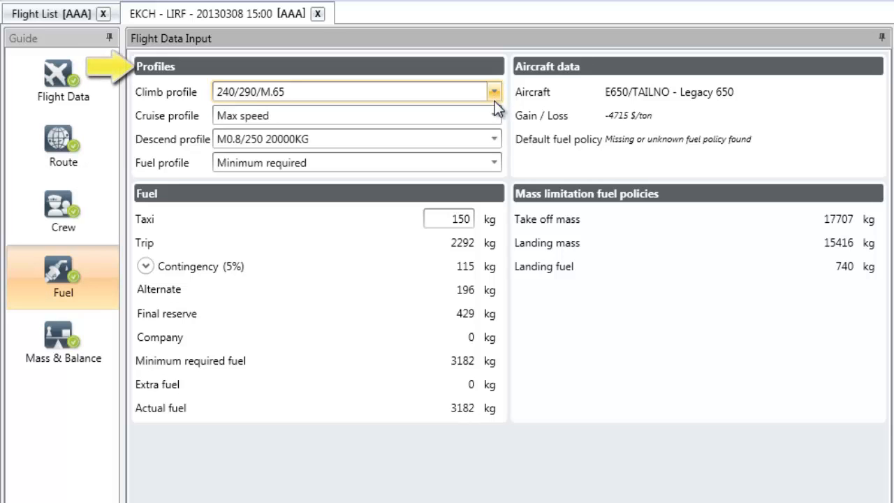
click(493, 114)
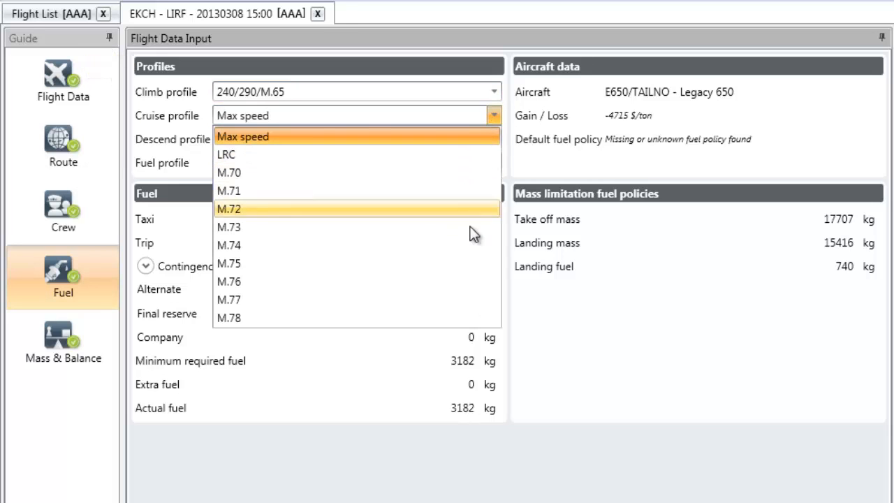
click(490, 116)
click(492, 138)
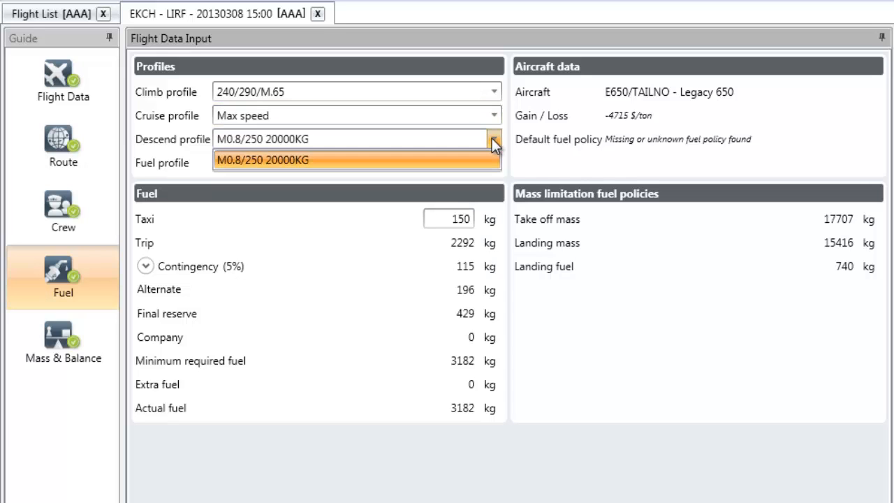
click(492, 138)
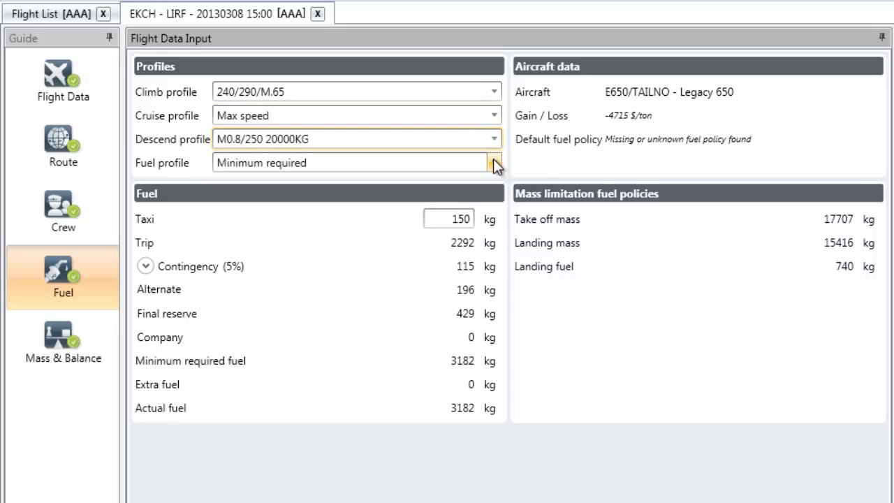
click(494, 165)
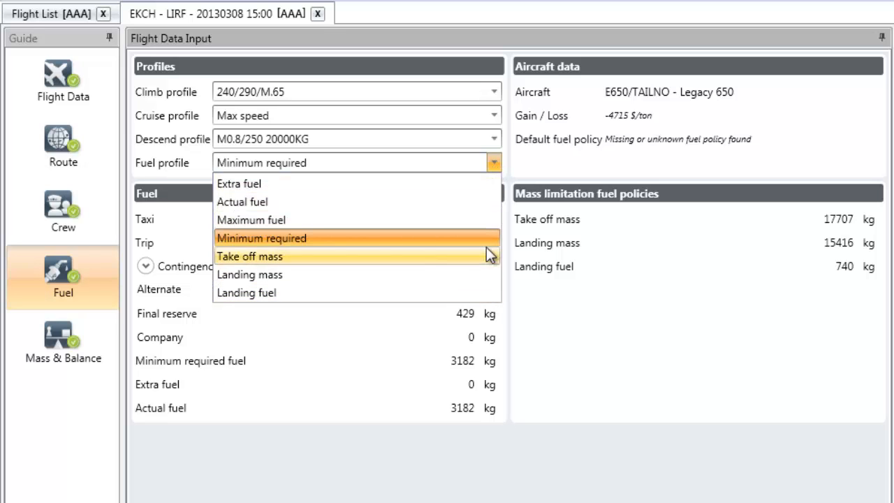
click(493, 162)
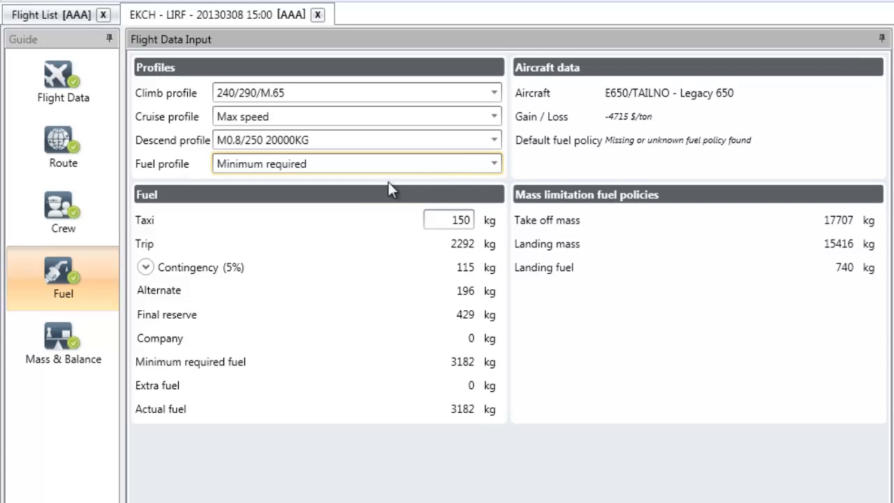
click(145, 267)
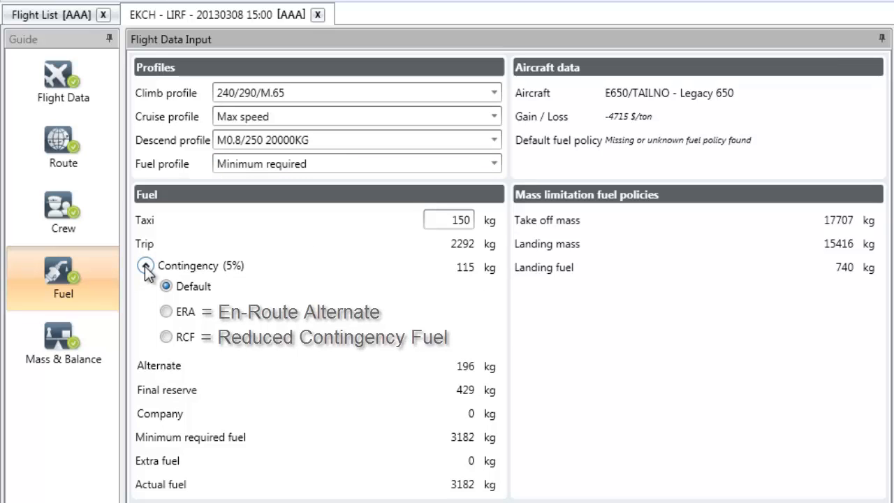
click(145, 267)
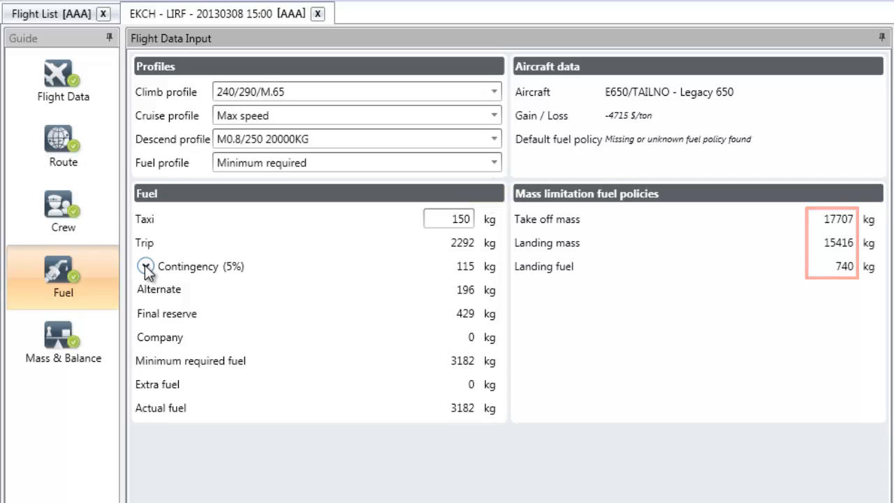
Step: Set the fuel profile to Extra fuel and enter 500 kg of extra fuel
click(493, 162)
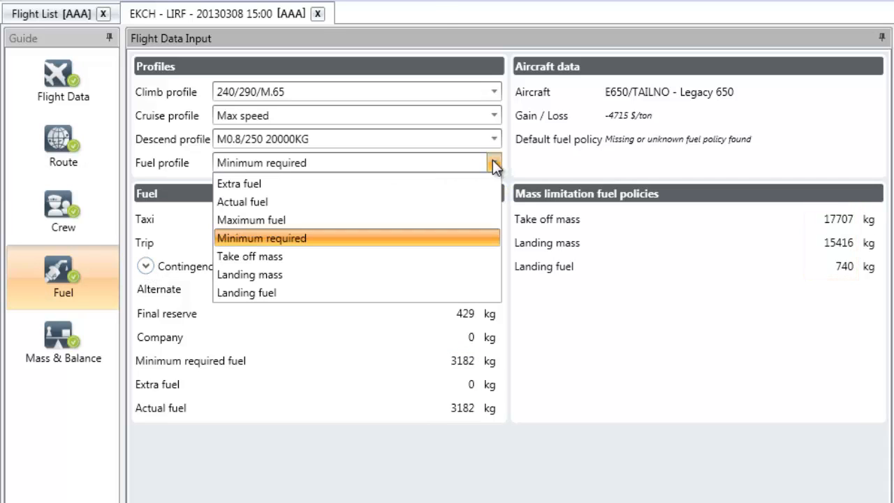
click(453, 184)
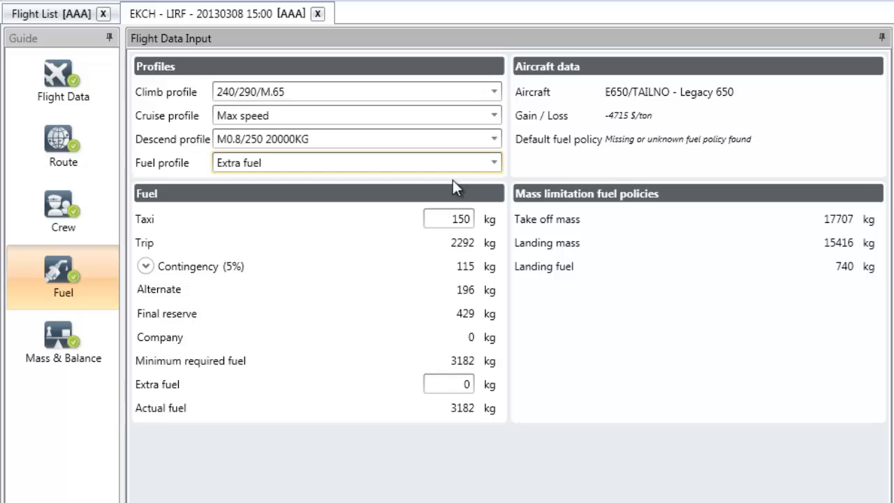
click(467, 383)
key(BackSpace)
text(500)
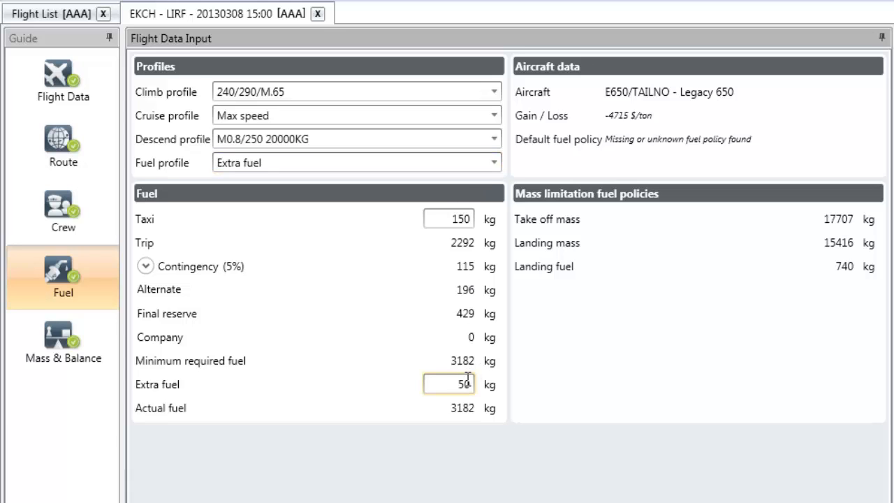
key(Tab)
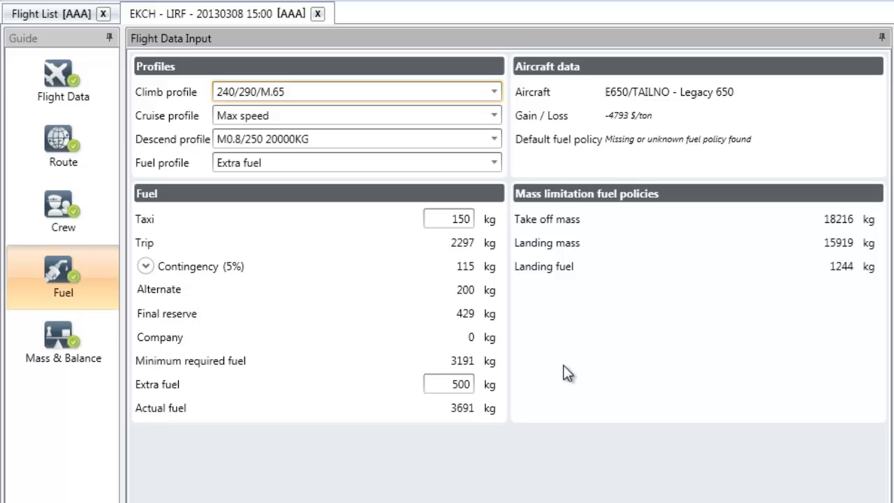
Step: Review the mass and balance data for passengers, cargo, crew and fuel, including the extended passenger configuration
click(55, 346)
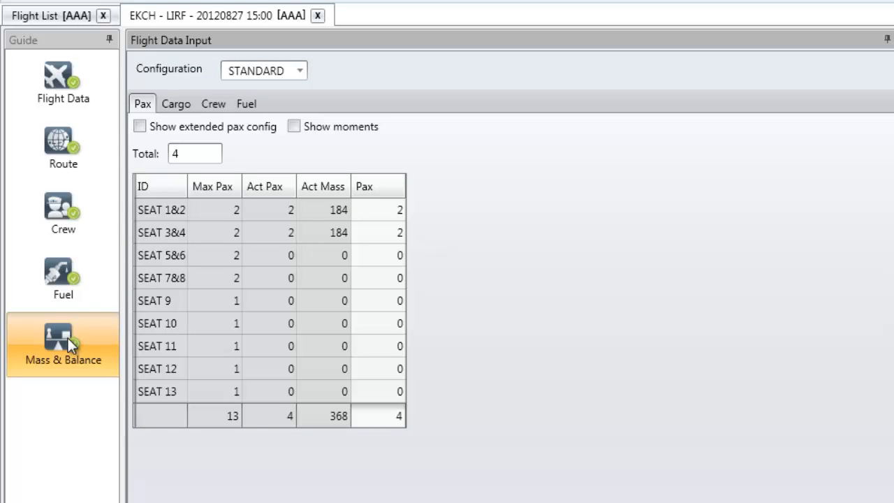
click(177, 103)
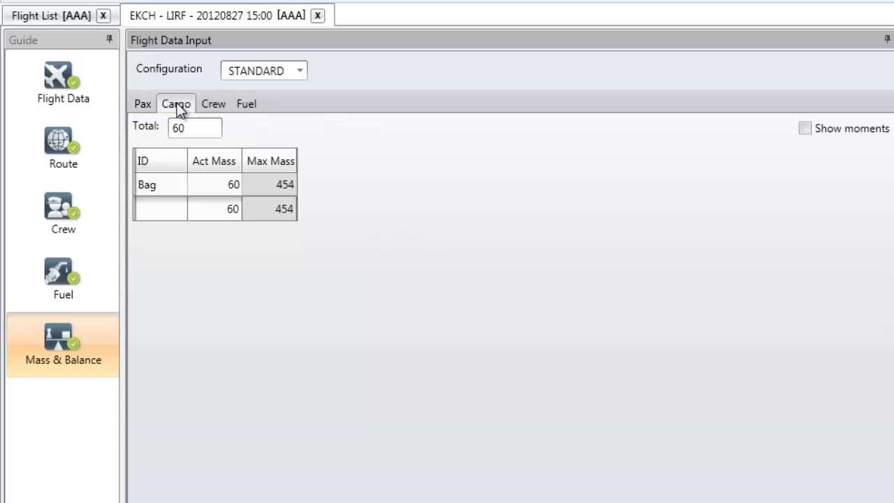
click(214, 108)
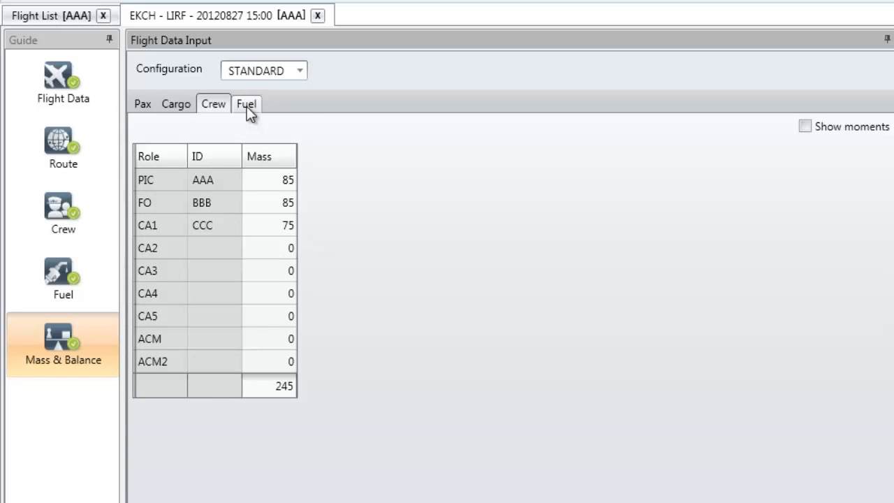
click(246, 106)
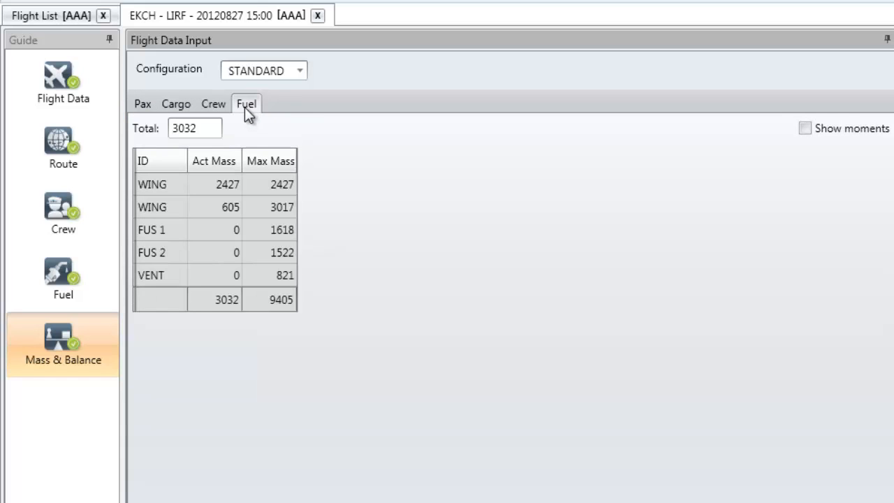
click(143, 105)
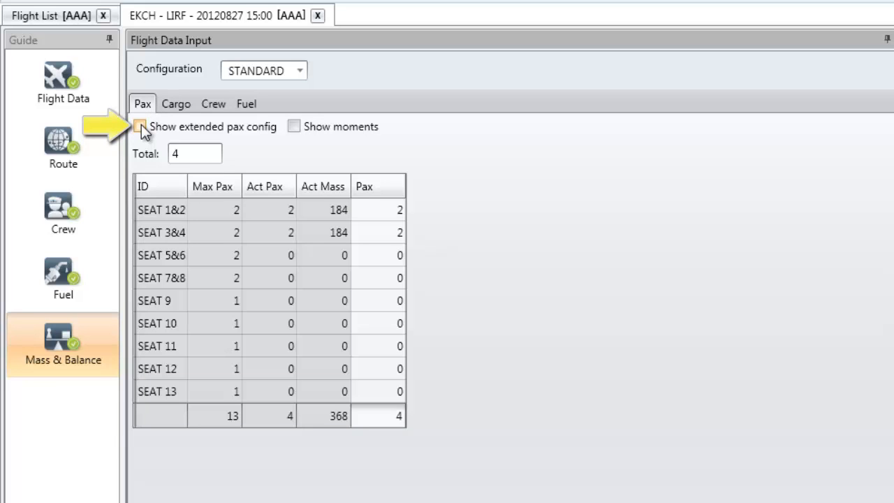
click(141, 126)
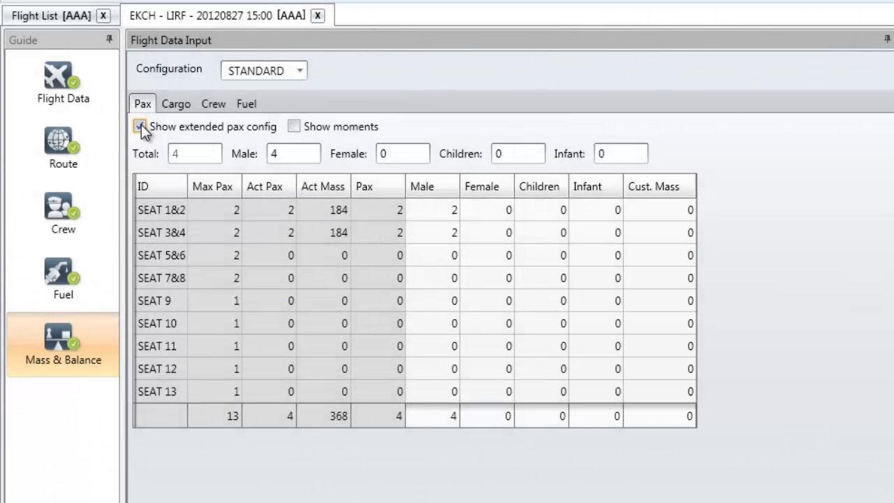
click(141, 126)
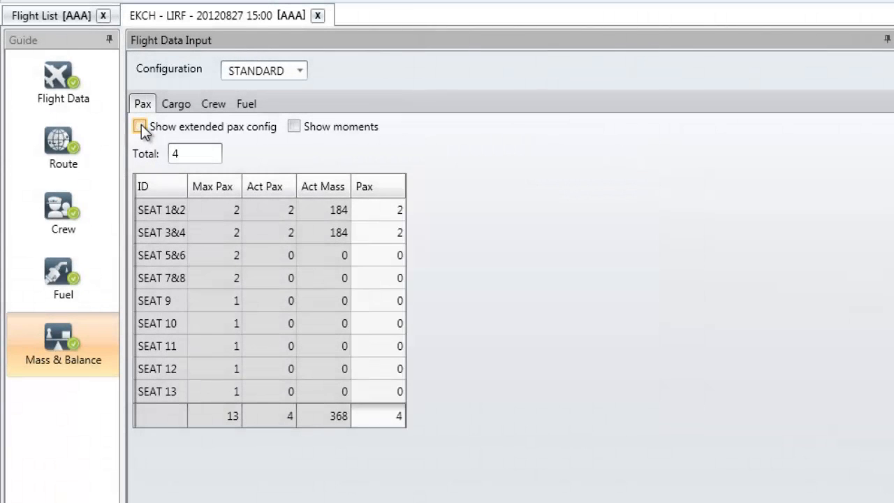
Step: Return to the flight data and review the flight log, ATC sheet, mass envelope, fuel graphs and route map
click(80, 88)
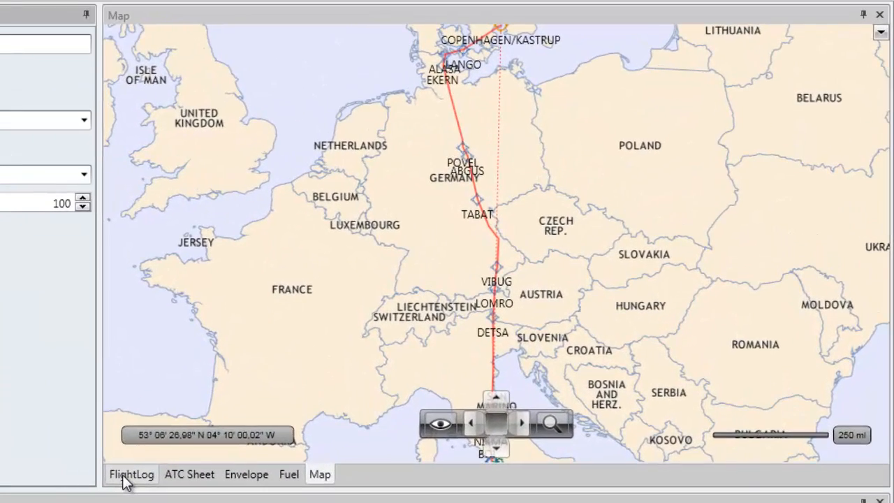
click(534, 328)
click(190, 476)
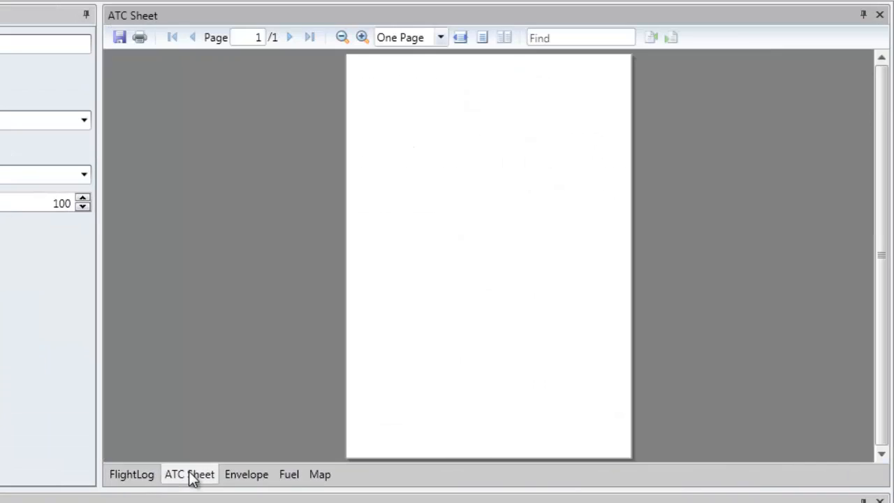
click(245, 476)
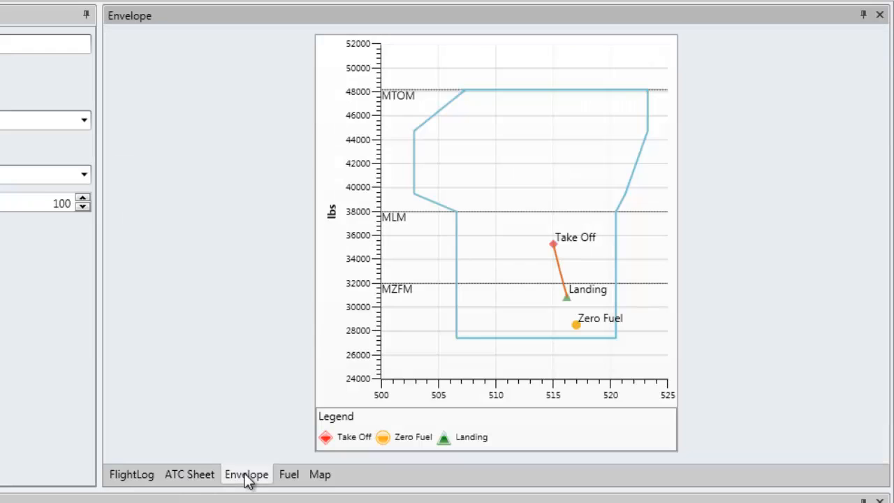
click(289, 477)
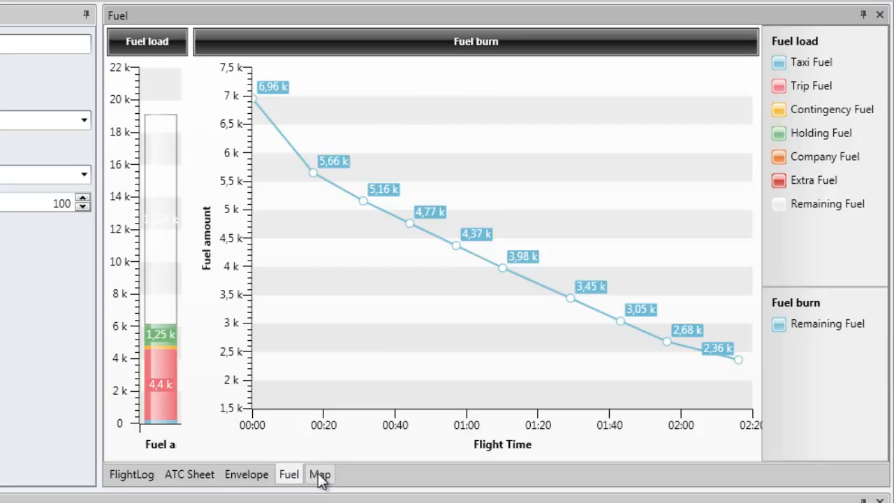
click(320, 474)
scroll(491, 245, down, 2)
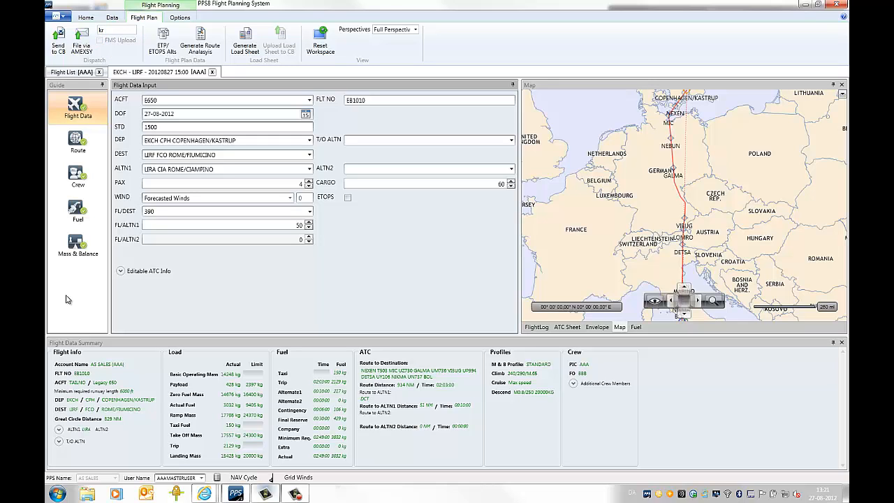
Step: File the flight plan via AMEXSY using the test AFTN address, comparing flight rules V, Y and Z before choosing I, and dismiss the notification
click(82, 49)
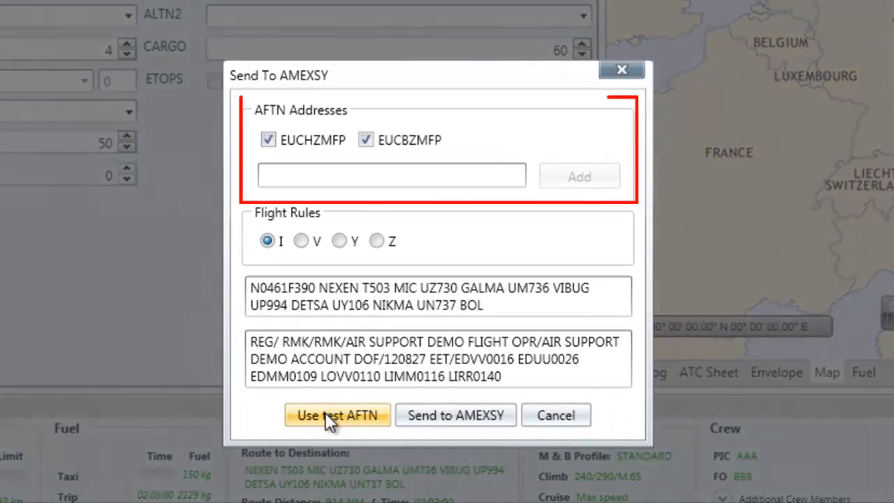
click(325, 413)
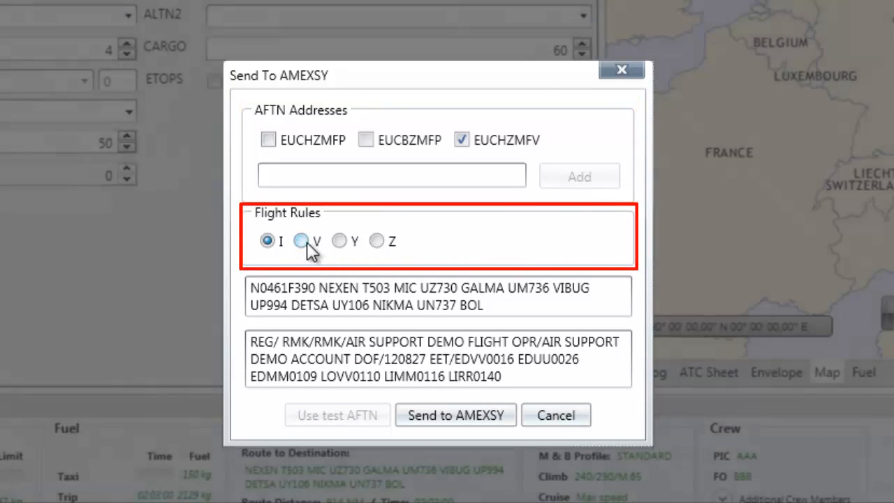
click(311, 244)
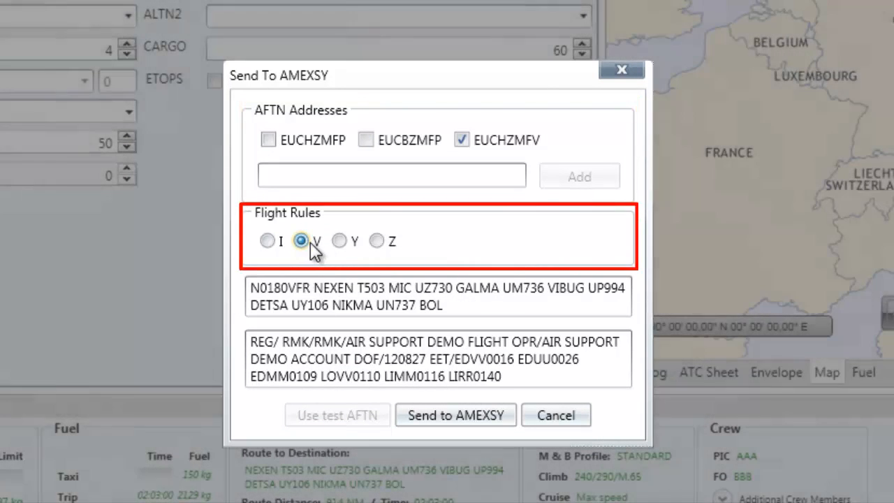
click(339, 243)
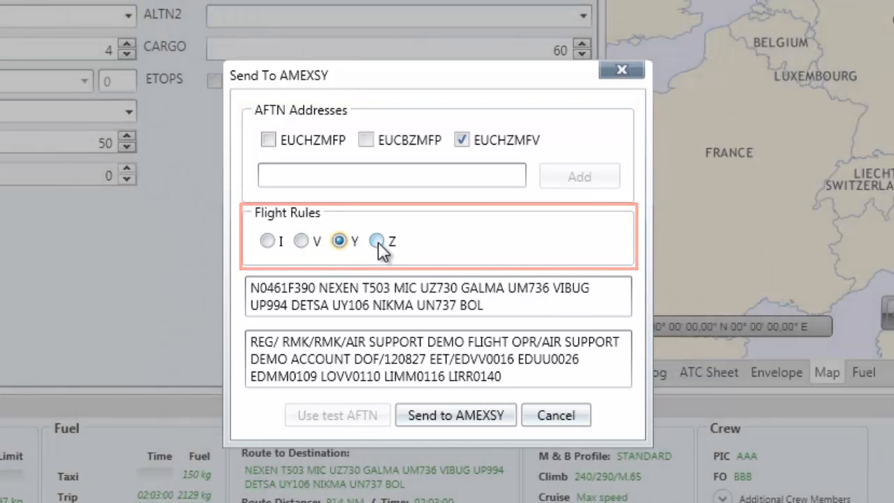
click(377, 240)
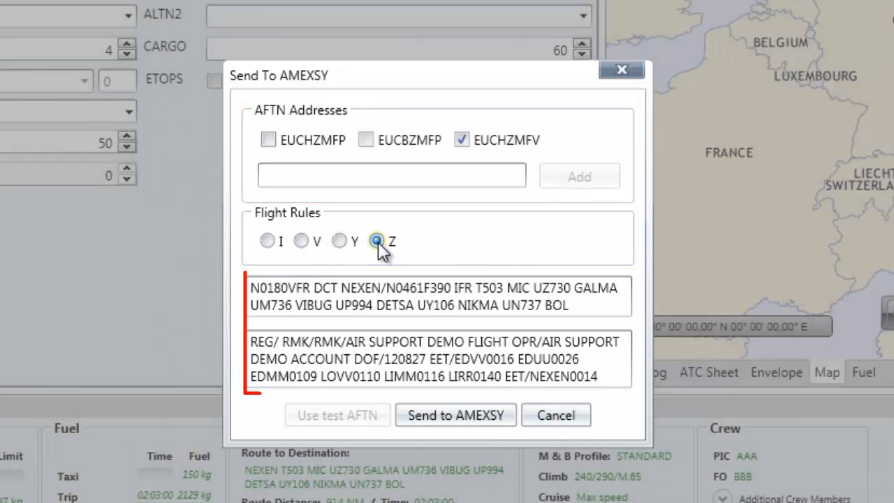
click(275, 242)
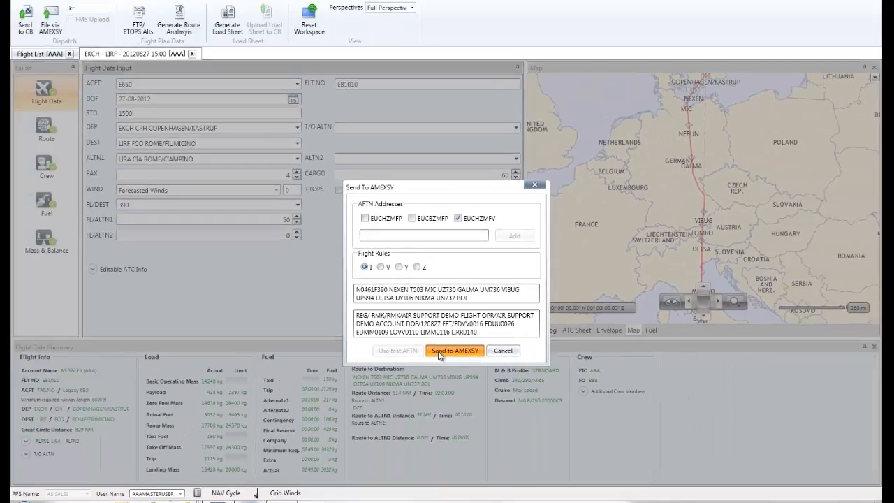
click(422, 416)
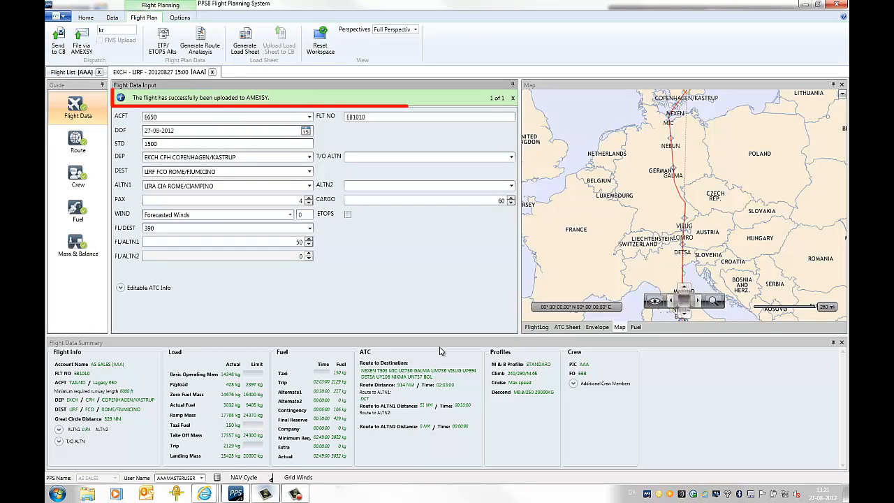
click(512, 100)
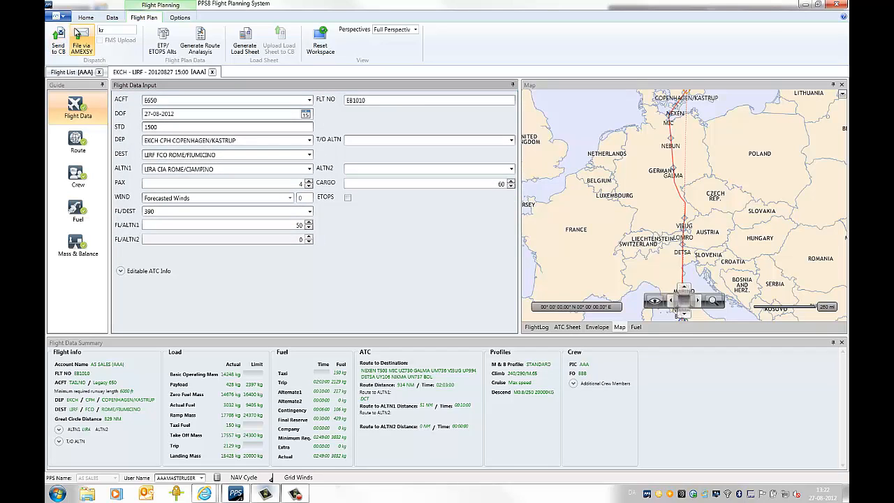
Step: Check the filing status and messages of flight EB1010 in AMEXSY's test flight plan list, and close AMEXSY
click(84, 18)
click(118, 38)
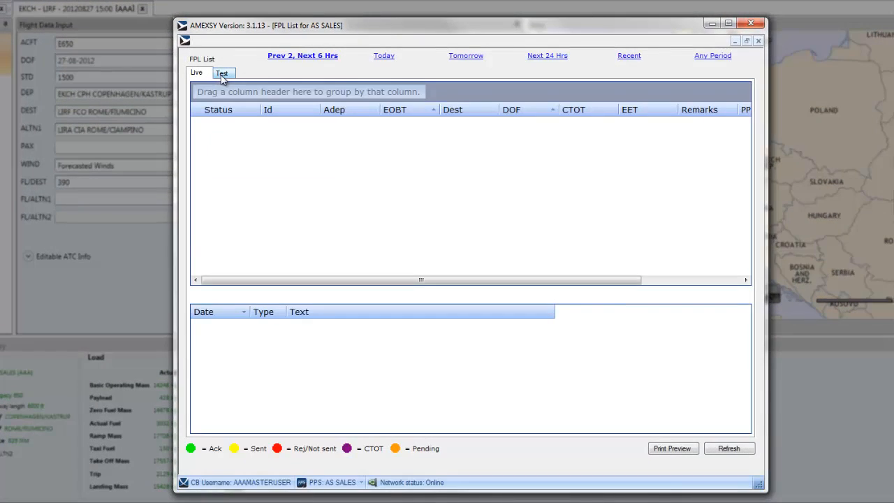
click(221, 73)
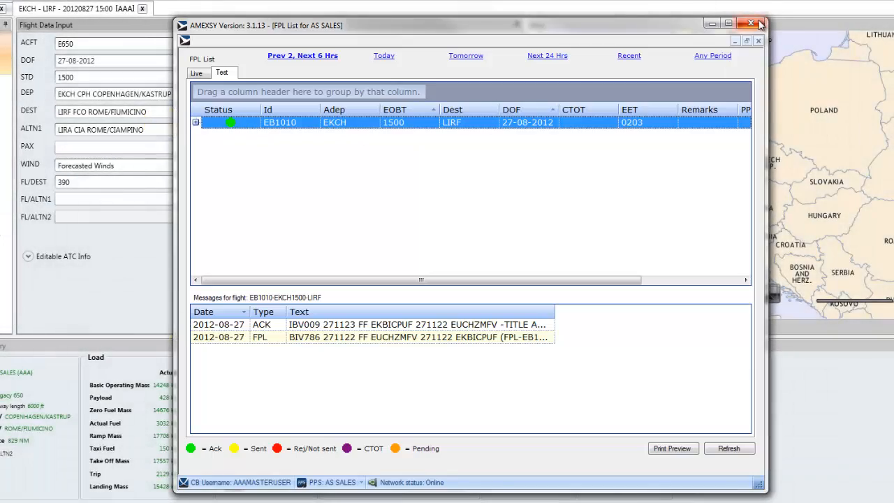
click(758, 24)
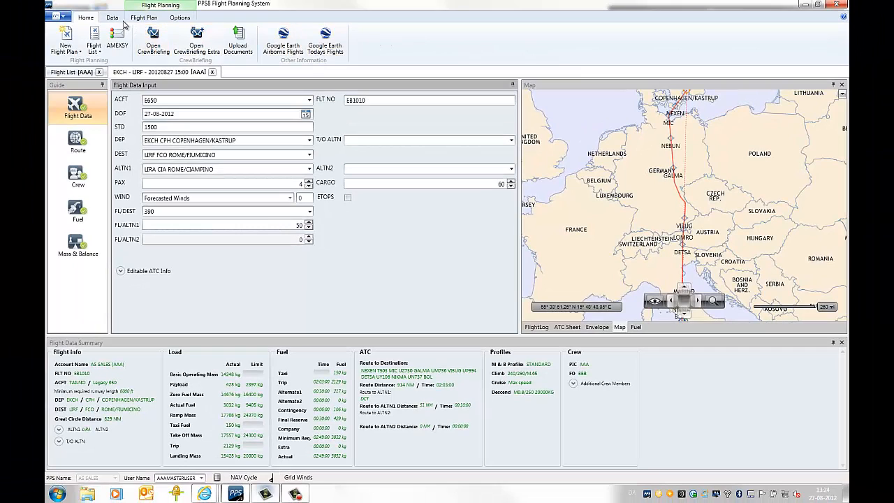
Step: Upload the EKCH to LIRF flight plan to CrewBriefing and dismiss the notification
click(138, 19)
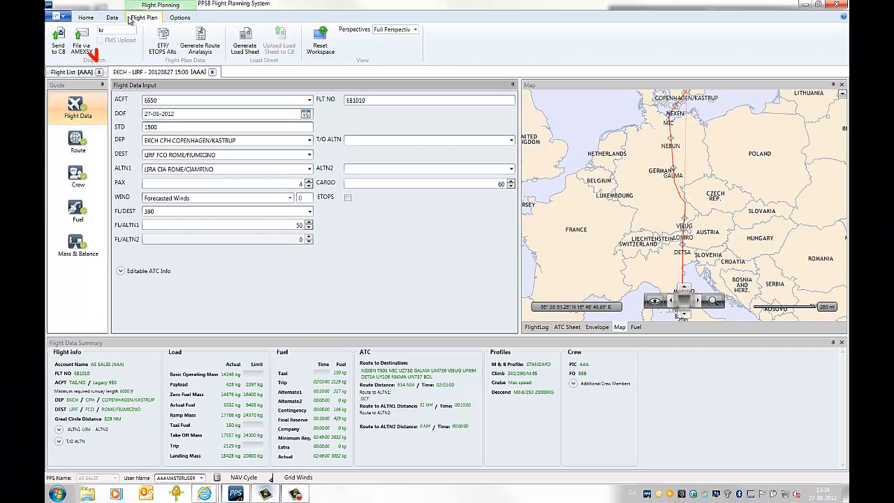
click(57, 43)
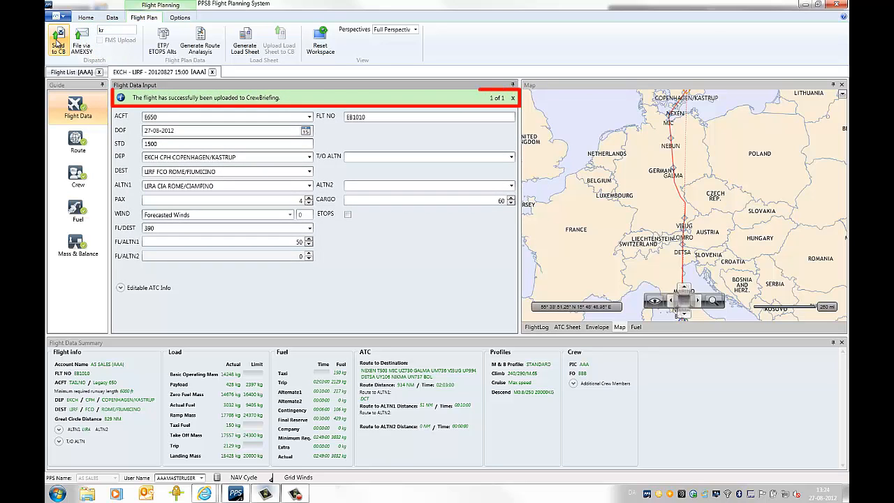
click(514, 99)
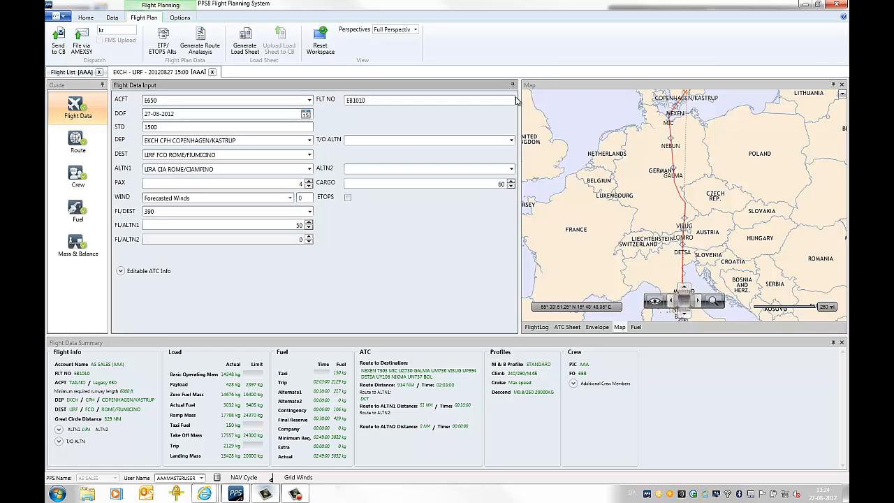